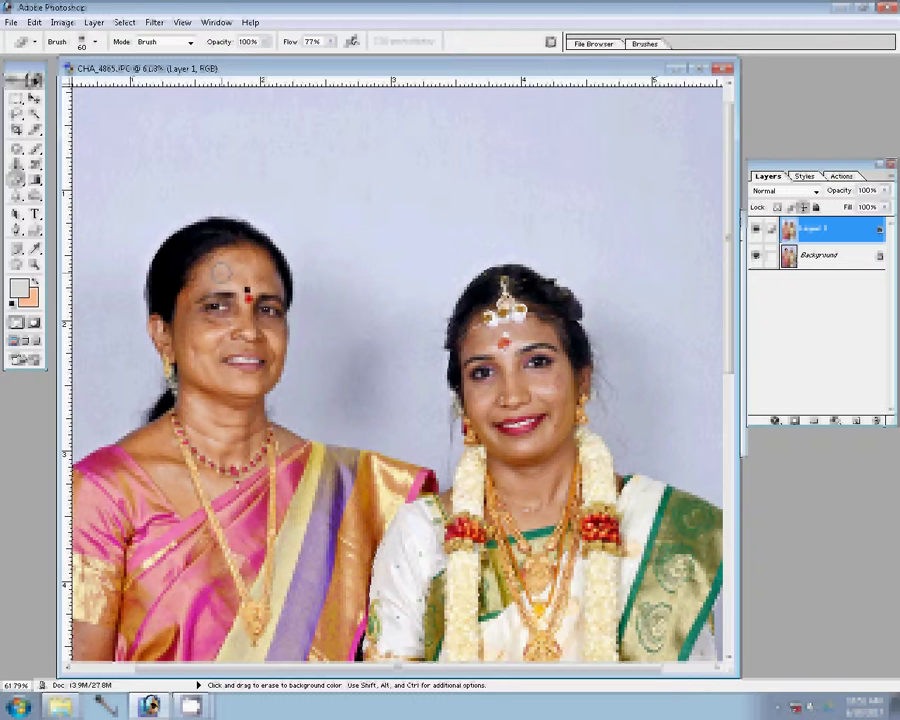
Step: Set the Background Eraser to a 70 px brush at 66% opacity
key(bracketright)
key(Return)
text(66)
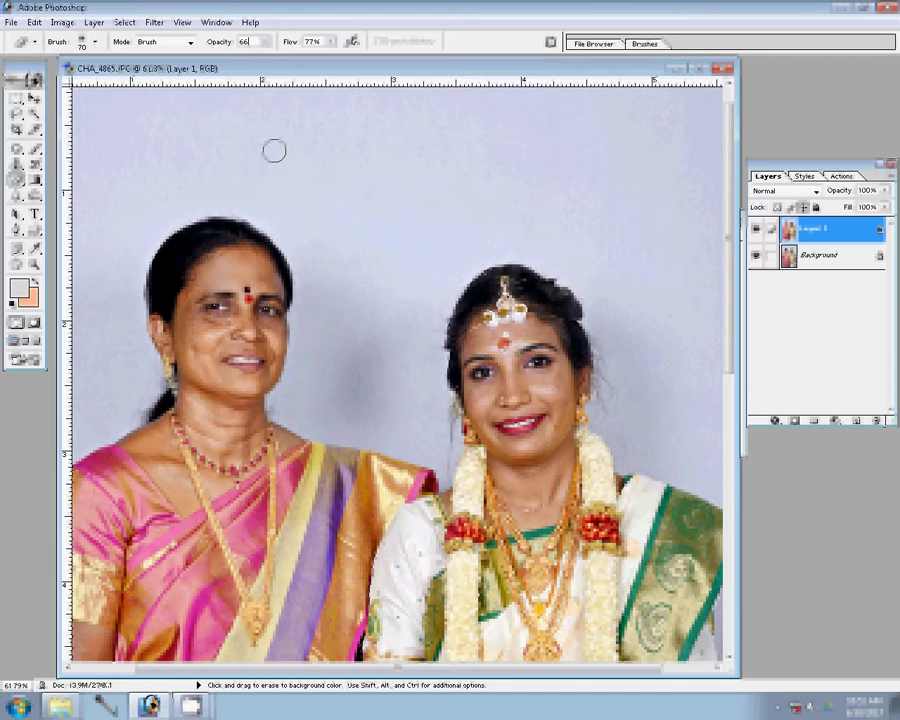
key(Return)
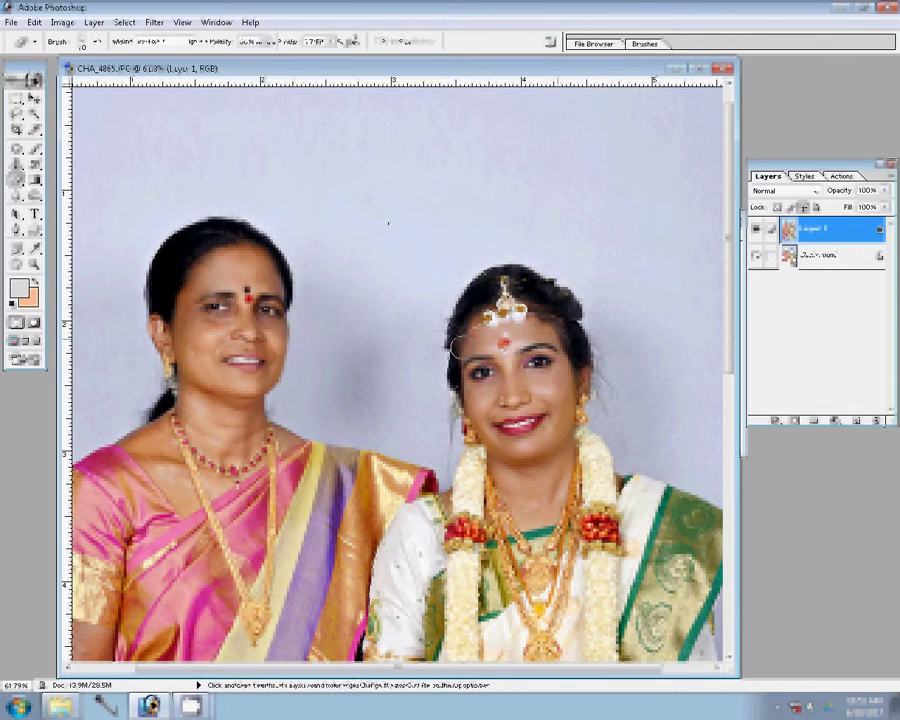
Step: Flatten the retouched two-women portrait into a single layer
key(ctrl+e)
key(z)
right_click(378, 301)
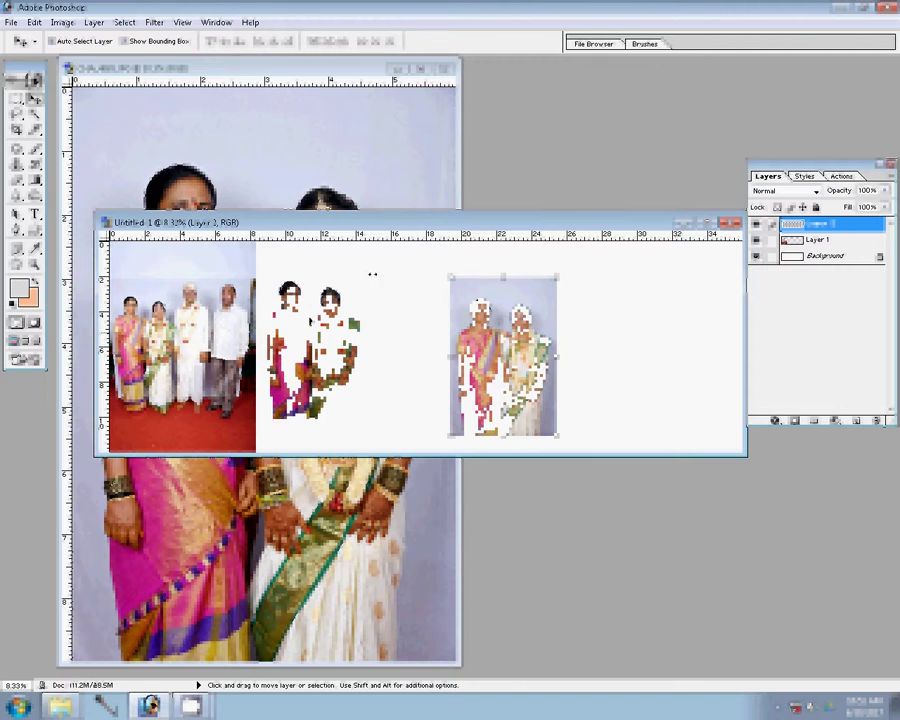
Step: Scale the two-women portrait to about 137% and nudge it flush against the group photo
key(ctrl+t)
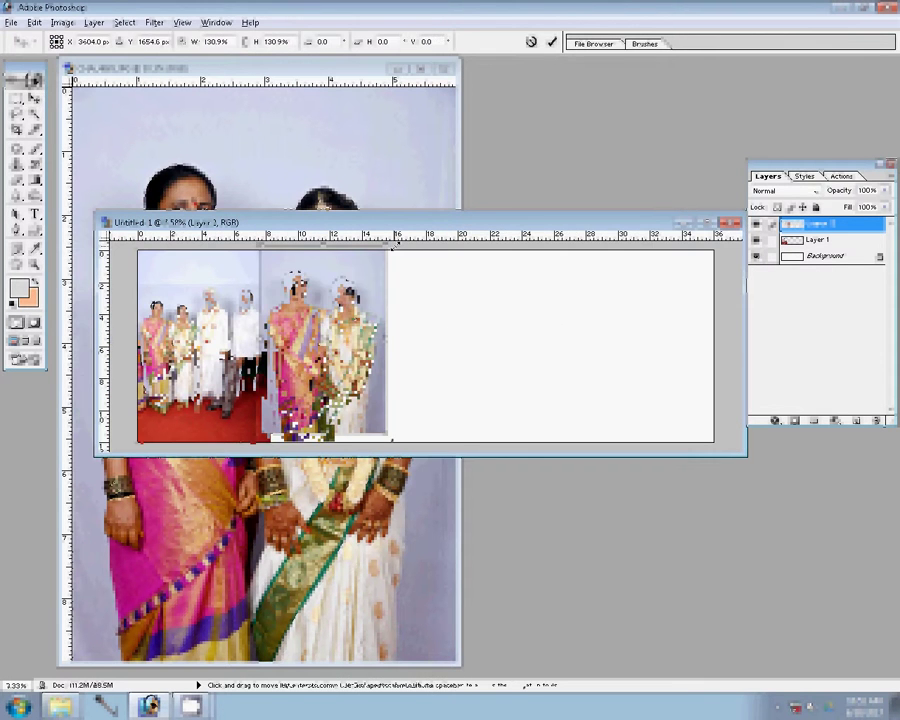
key(shift+Left)
key(shift+Left)
key(shift+Left)
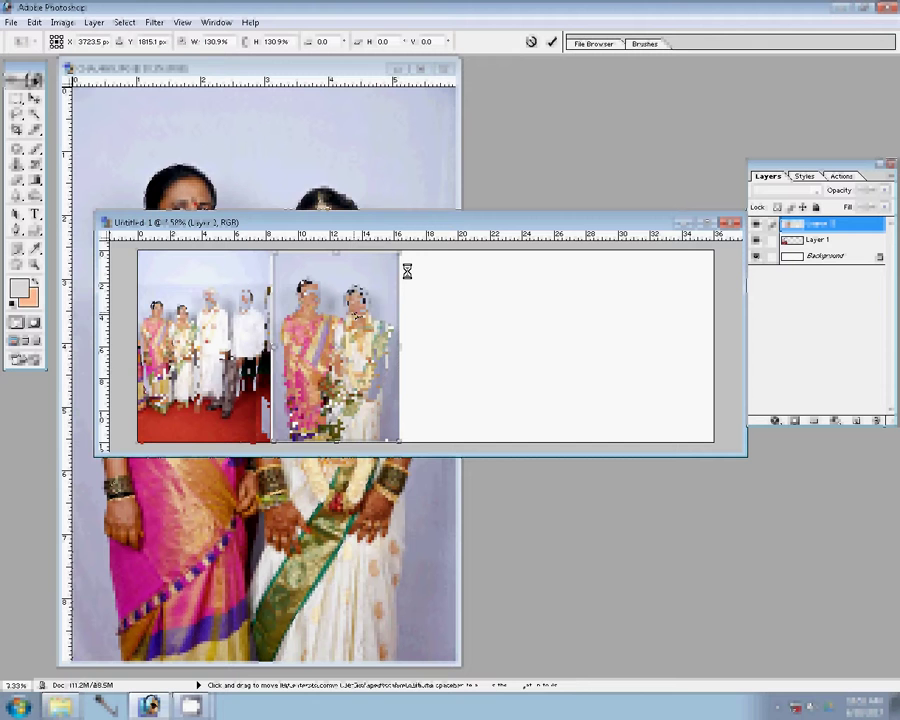
drag(401, 250, 405, 246)
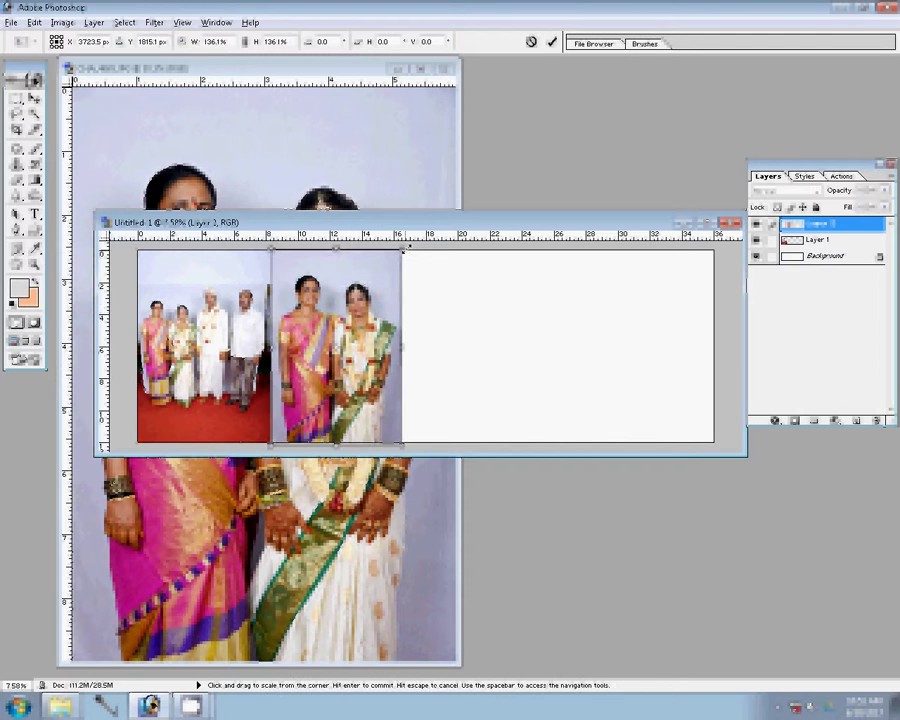
key(Return)
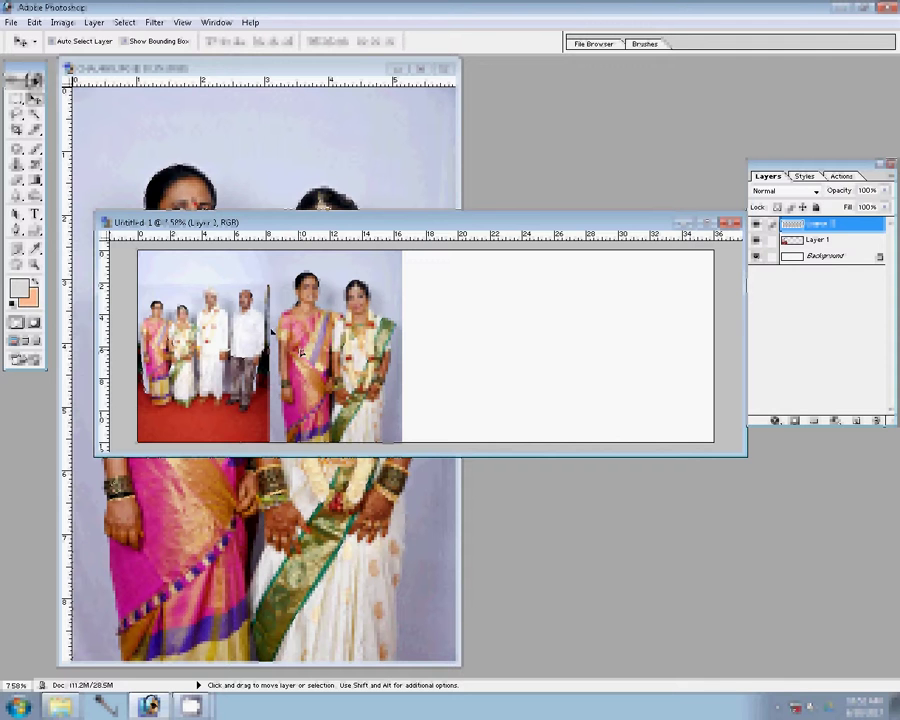
key(ctrl+t)
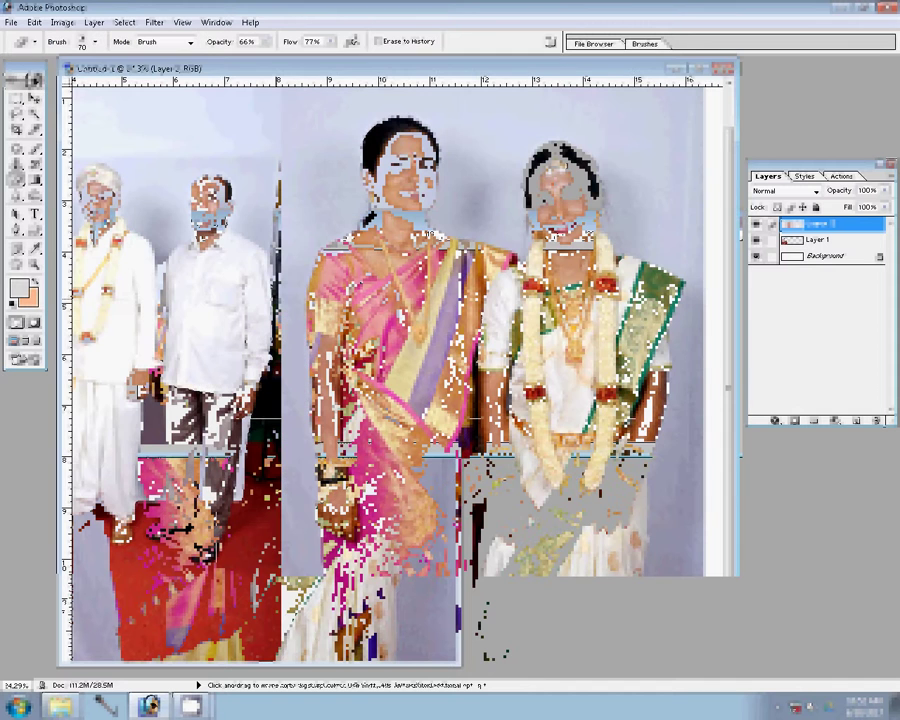
Step: Erase the white strip along the portrait's left edge with a larger brush at 100% opacity
key(bracketright)
key(bracketright)
key(bracketright)
mouse_move(266, 42)
mouse_down()
mouse_move(308, 63)
mouse_move(283, 101)
mouse_up()
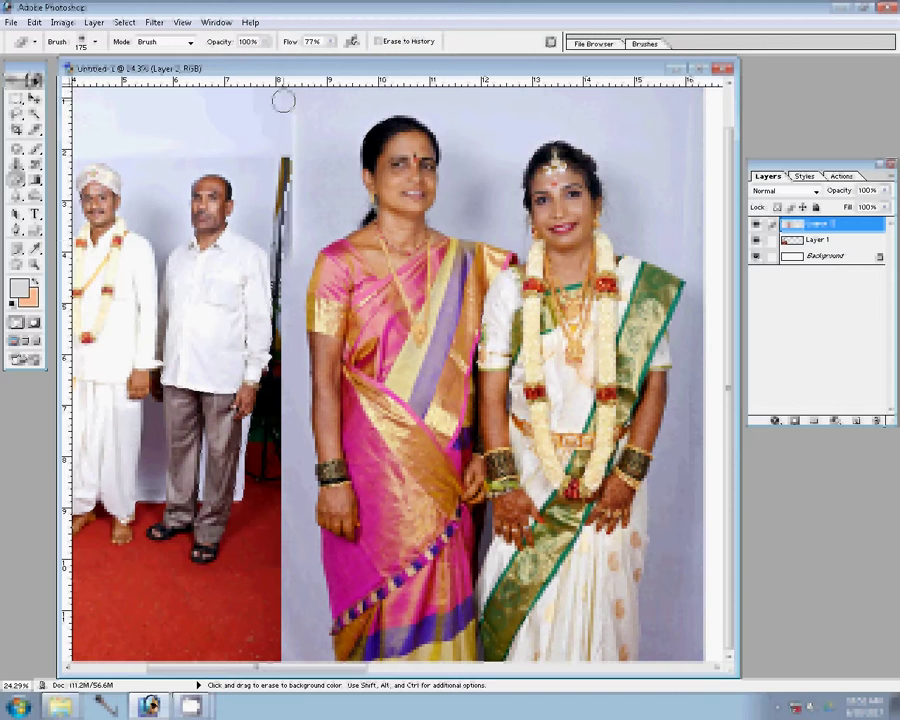
drag(283, 101, 303, 379)
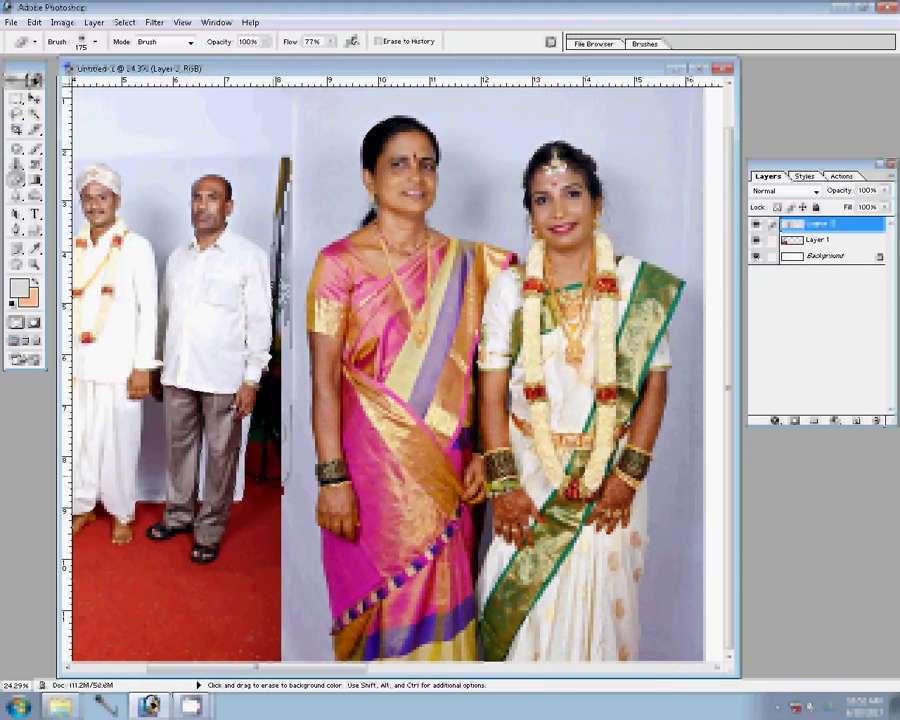
drag(286, 310, 286, 660)
key(v)
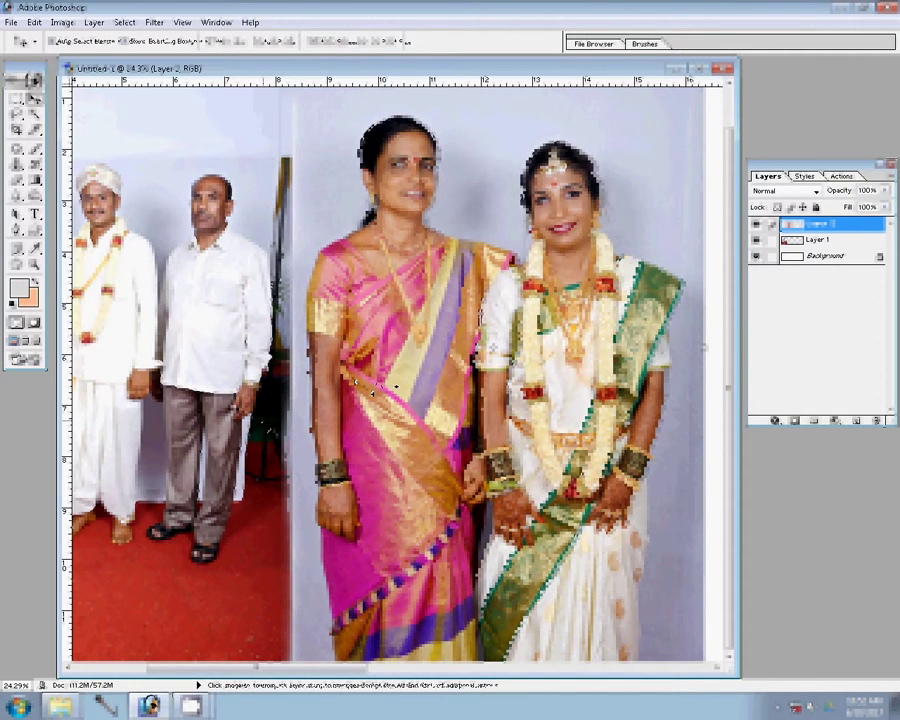
scroll(372, 390, up, 1)
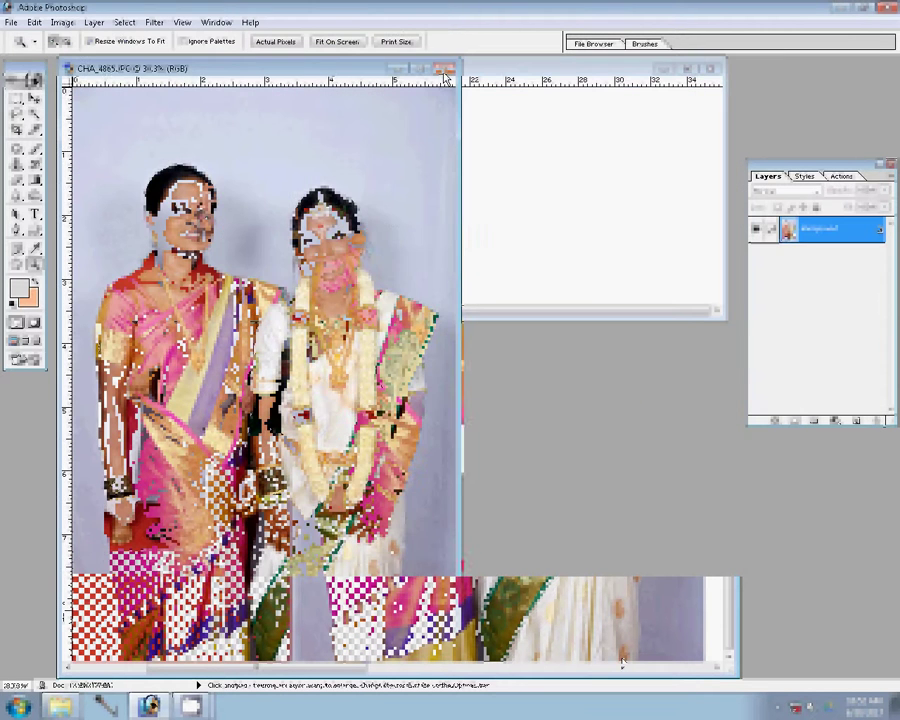
Step: Close CHA_4865.JPG without saving and return to the 106ND750 photo folder
click(445, 69)
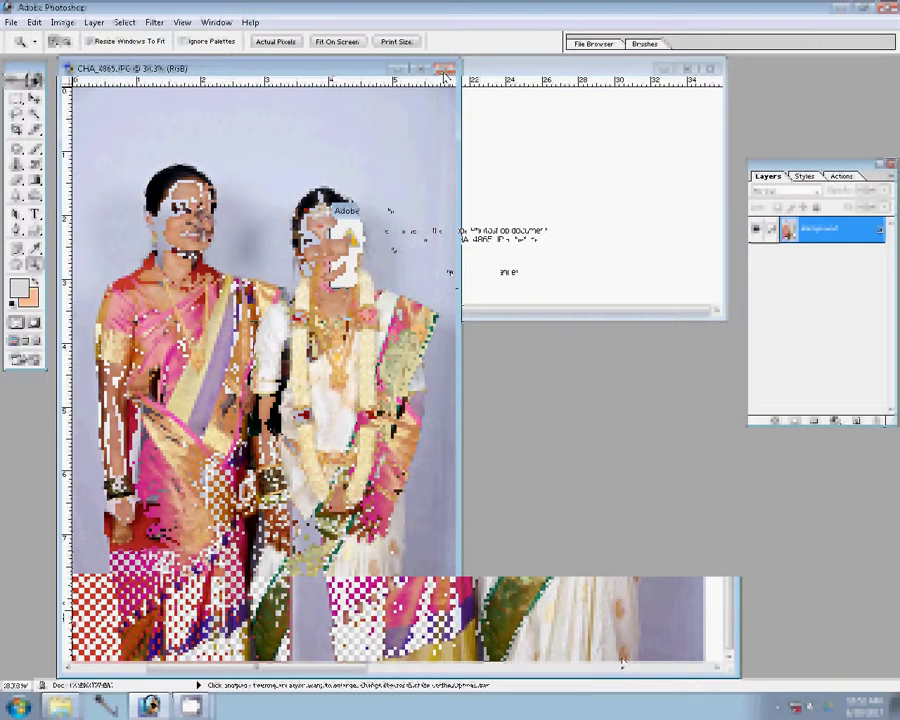
key(n)
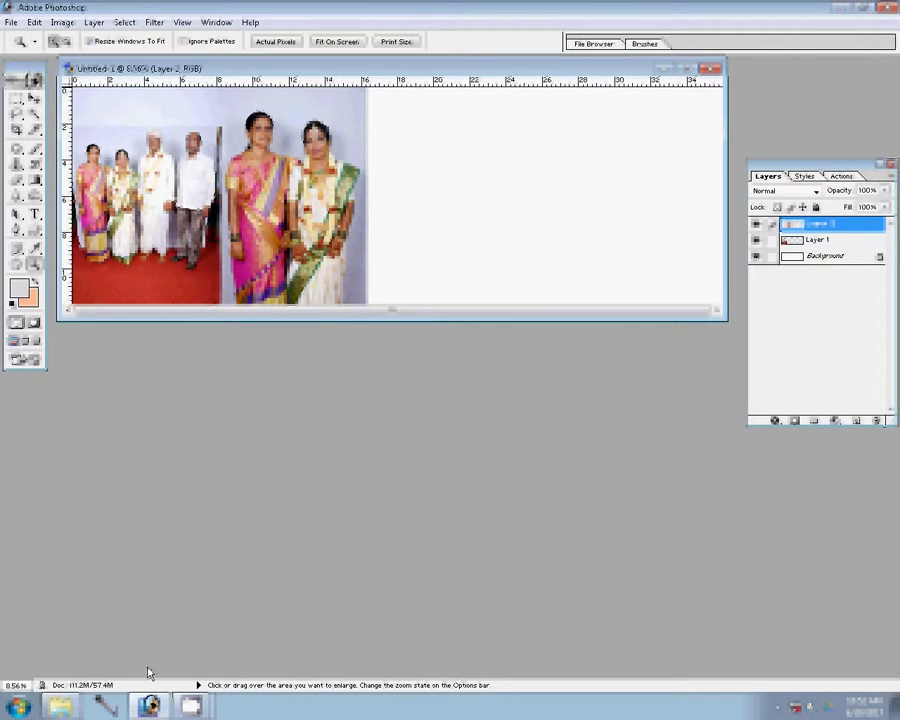
key(alt+Tab)
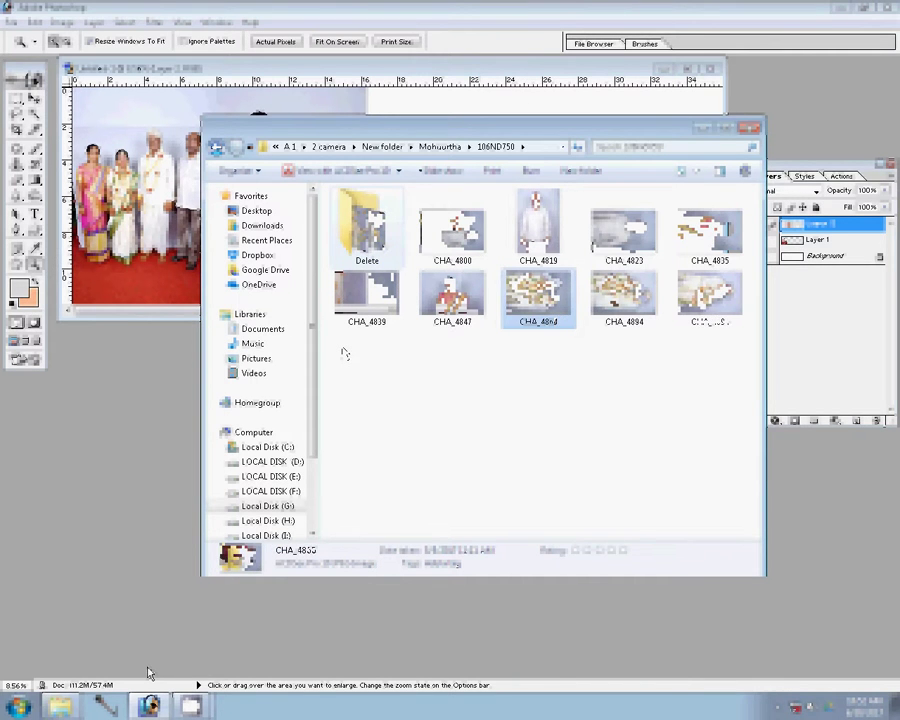
Step: Open the CHA_4800 photo from the 106ND750 folder
key(Delete)
key(Return)
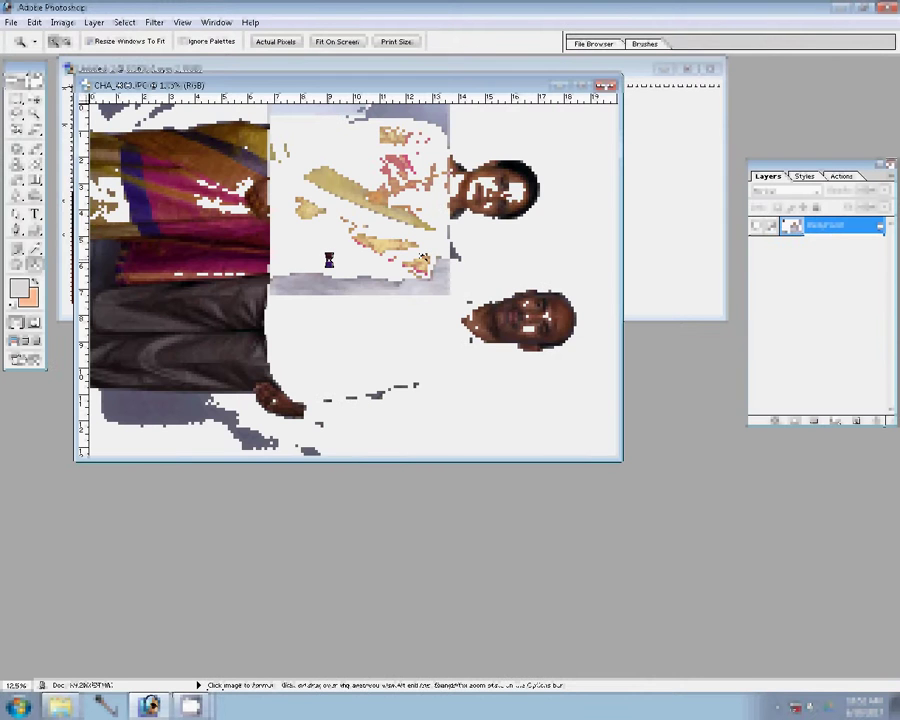
Step: Rotate CHA_4800 90° upright and reduce its image size with a value of 50
click(62, 22)
mouse_move(118, 163)
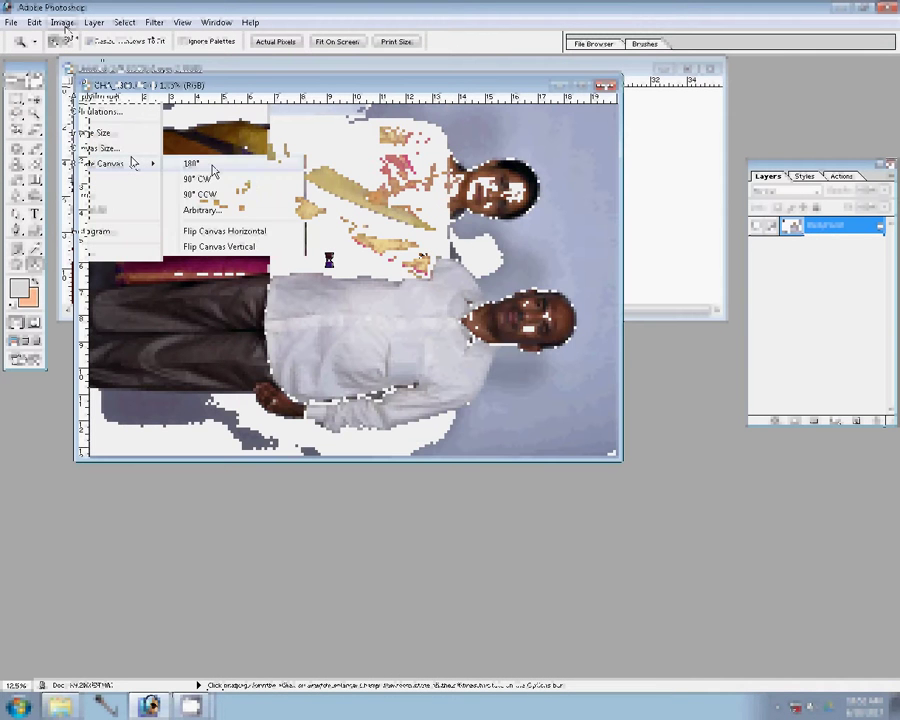
click(211, 166)
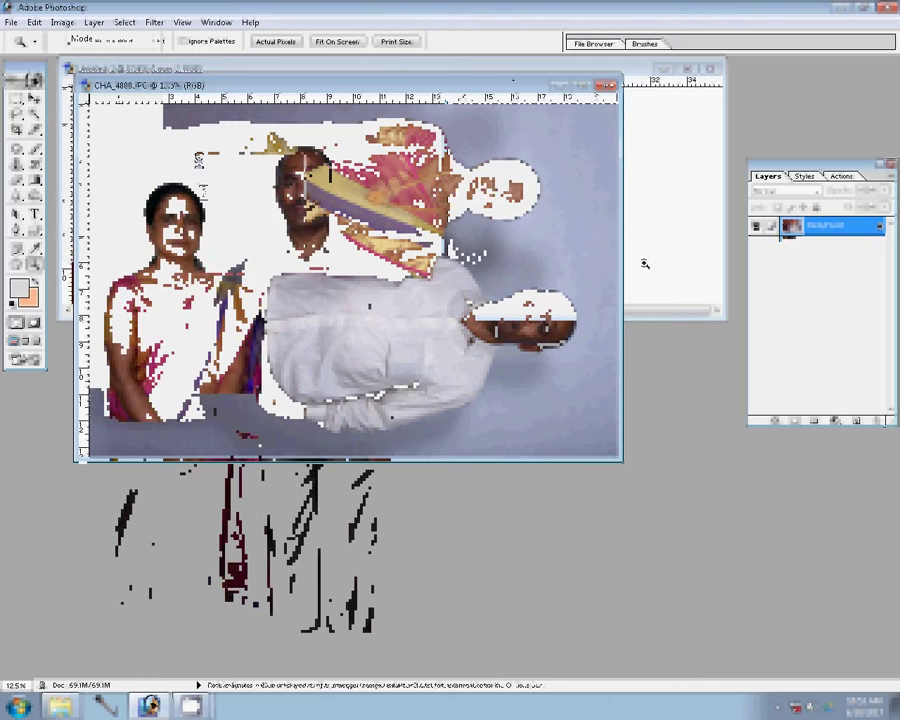
key(ctrl+alt+i)
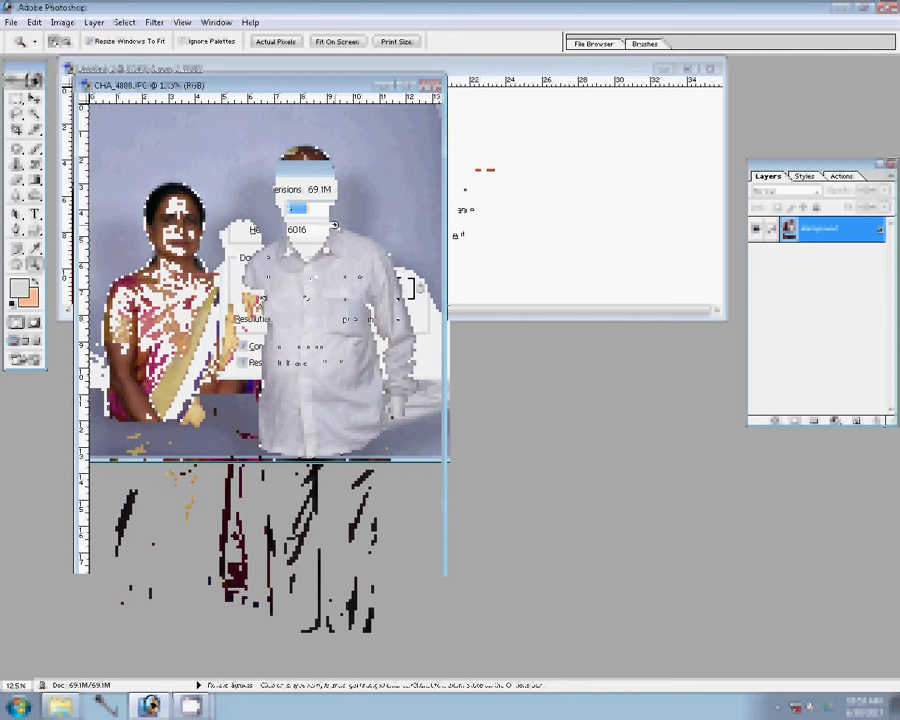
text(50)
click(464, 194)
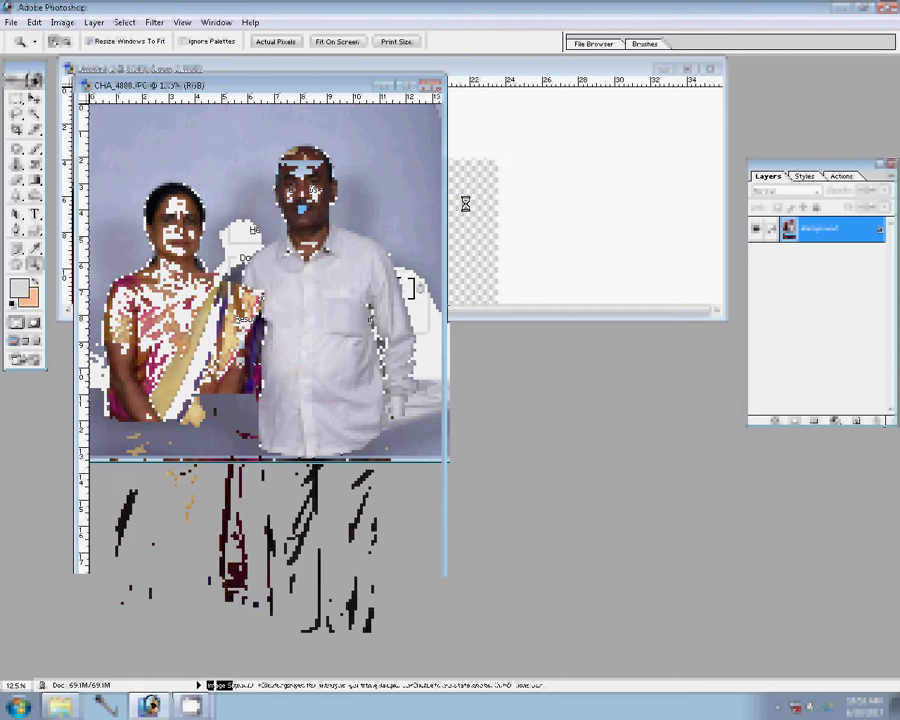
click(838, 176)
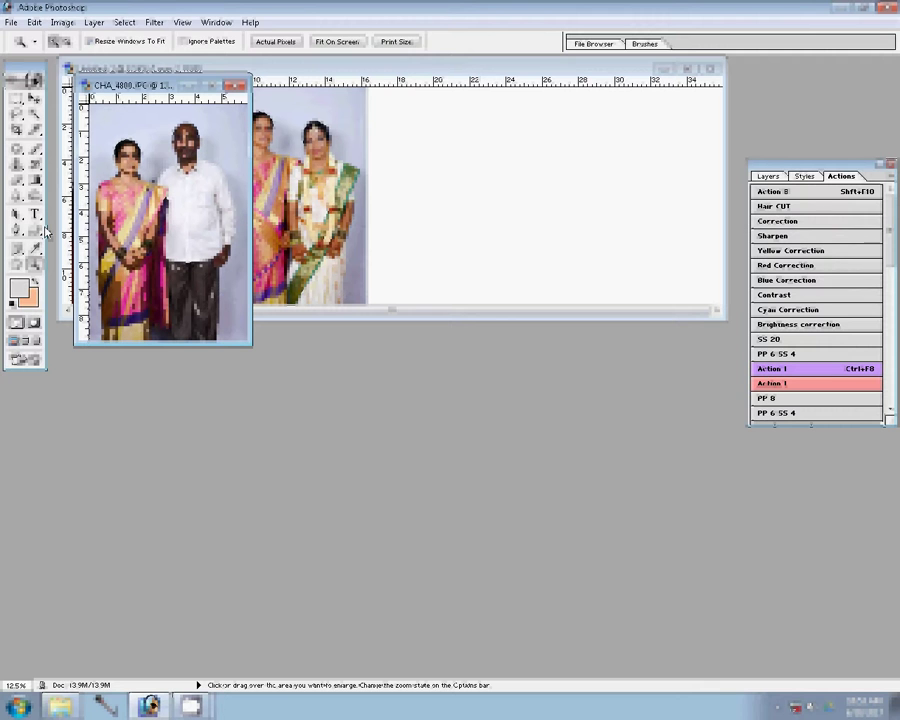
Step: Run the 'Brightness correction' action on CHA_4800 and drag it into the Untitled-1 spread
key(v)
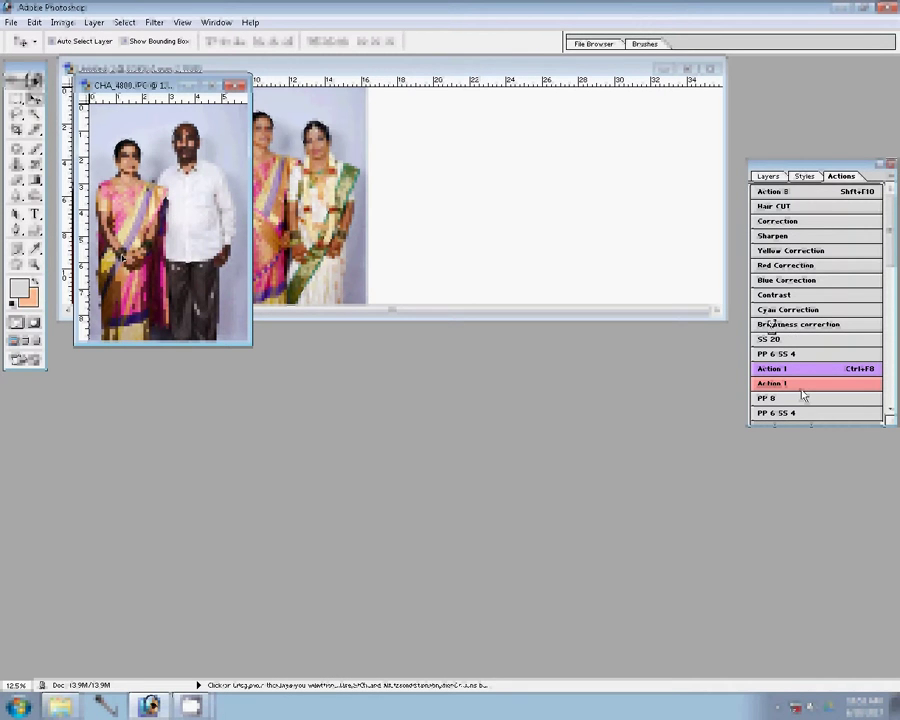
click(771, 325)
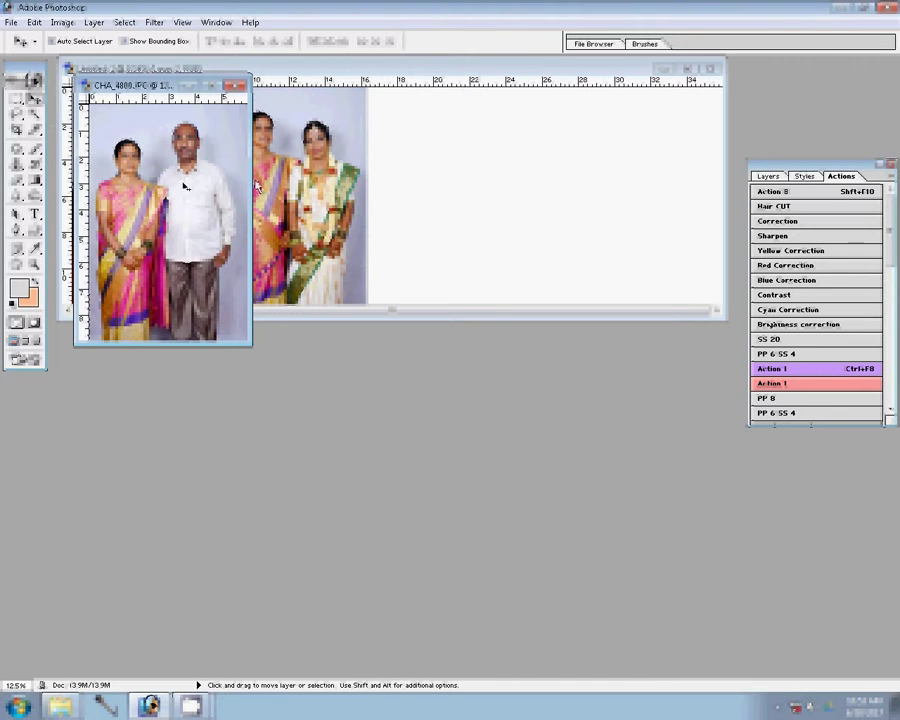
mouse_move(185, 185)
mouse_down()
mouse_move(477, 184)
mouse_move(493, 161)
mouse_move(593, 154)
mouse_up()
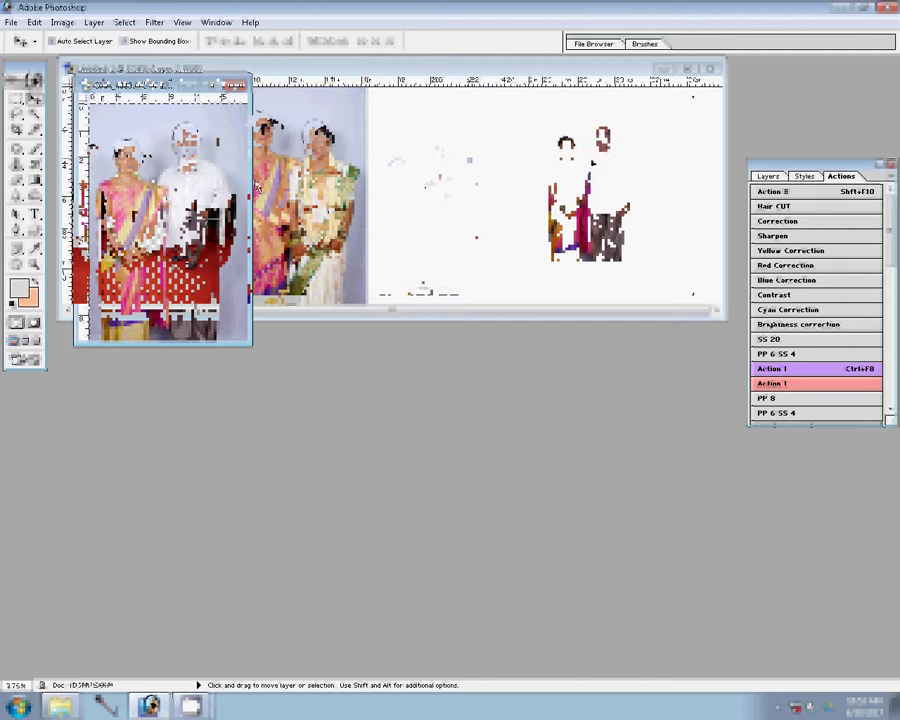
Step: Scale the couple photo to 137.8% at the spread's right edge, then close CHA_4800 unsaved
key(ctrl+t)
drag(670, 105, 675, 95)
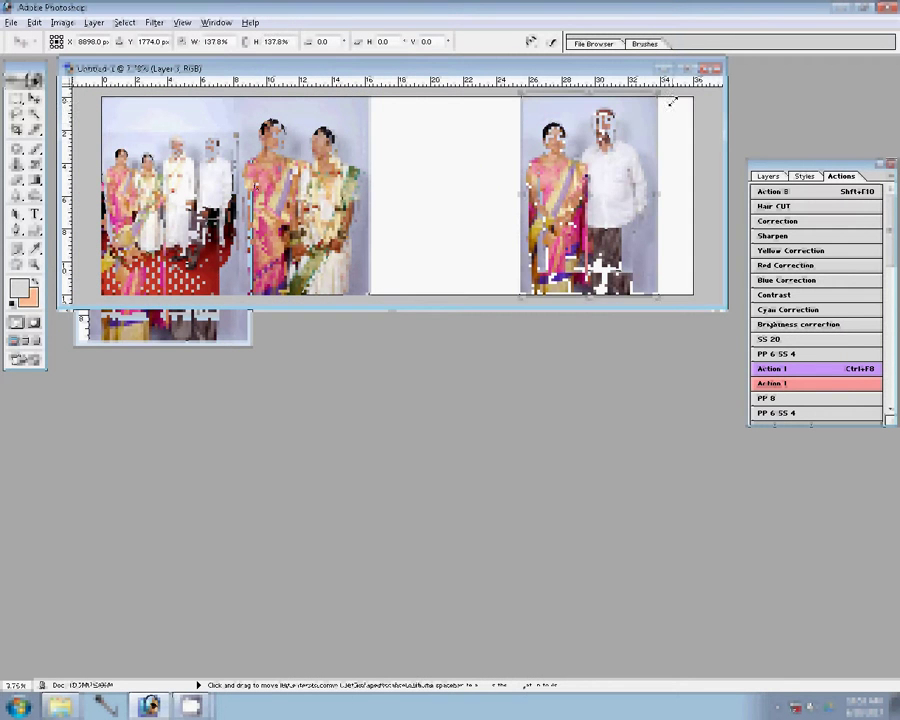
drag(552, 181, 590, 181)
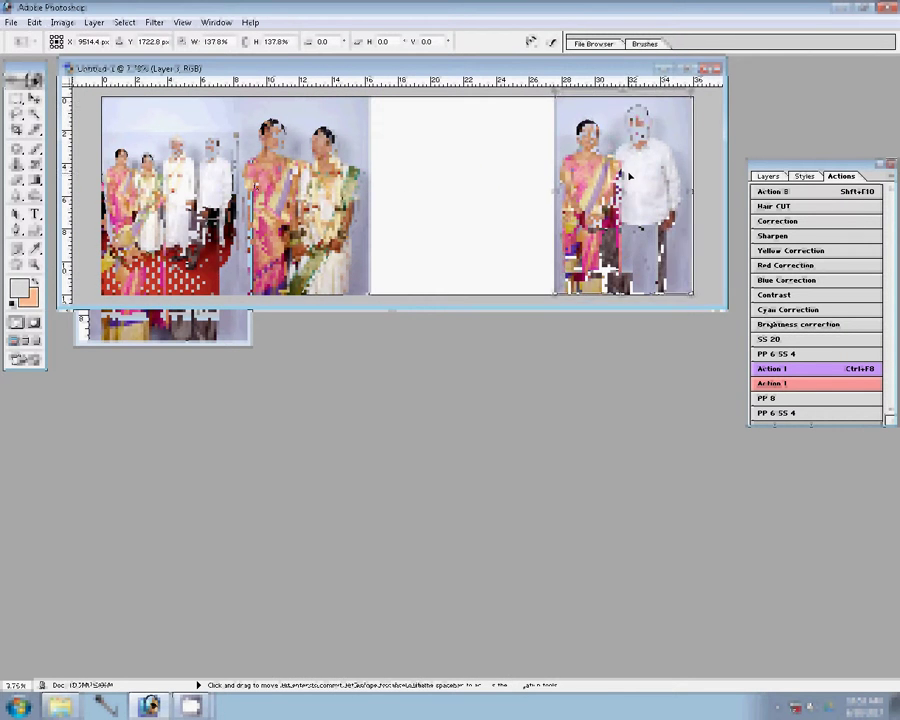
key(Return)
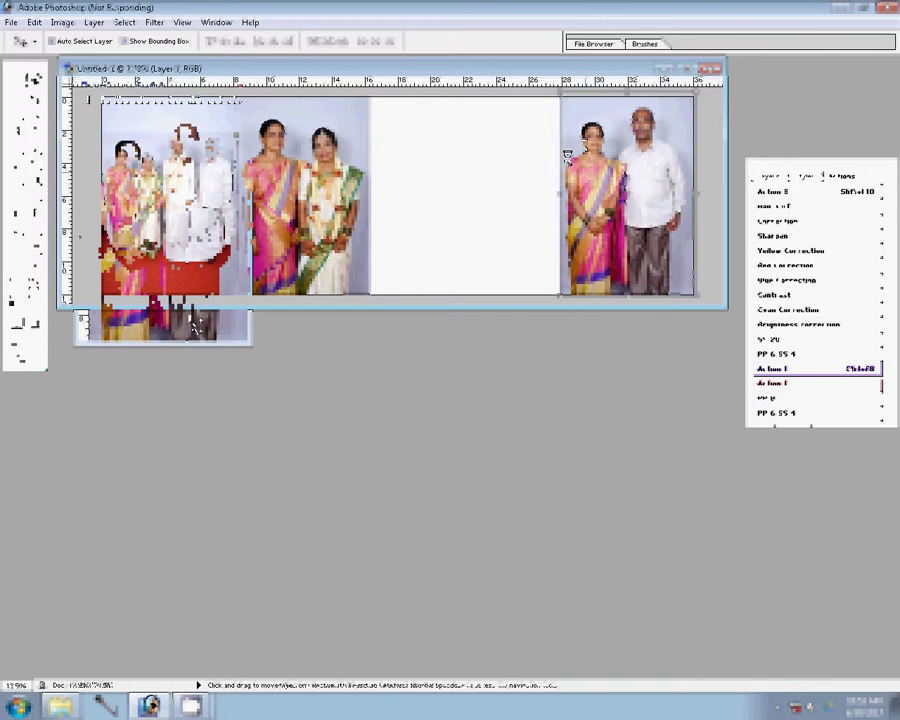
click(451, 273)
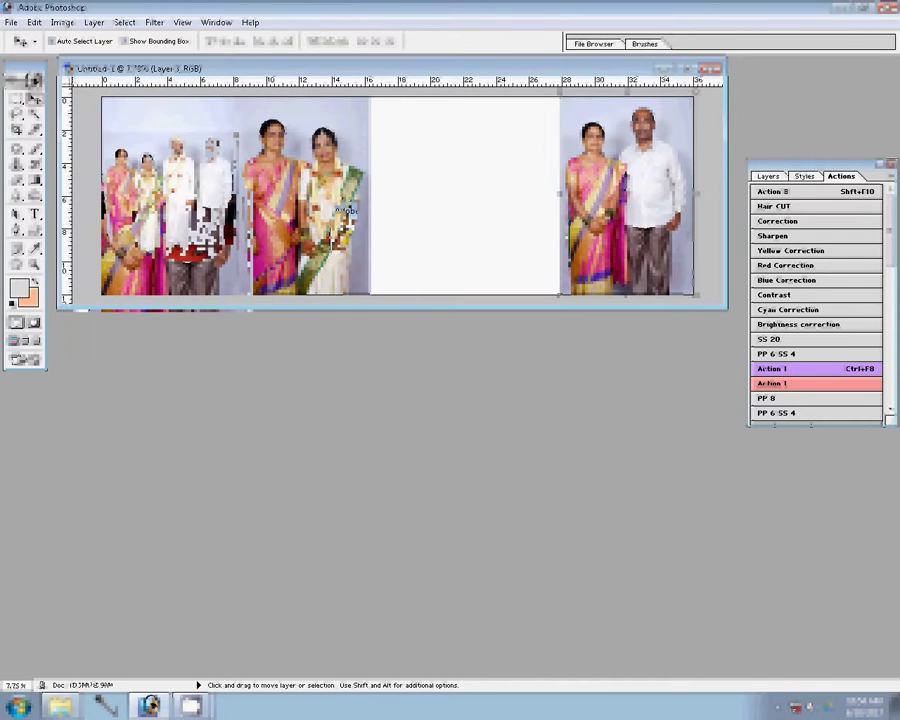
key(alt+Tab)
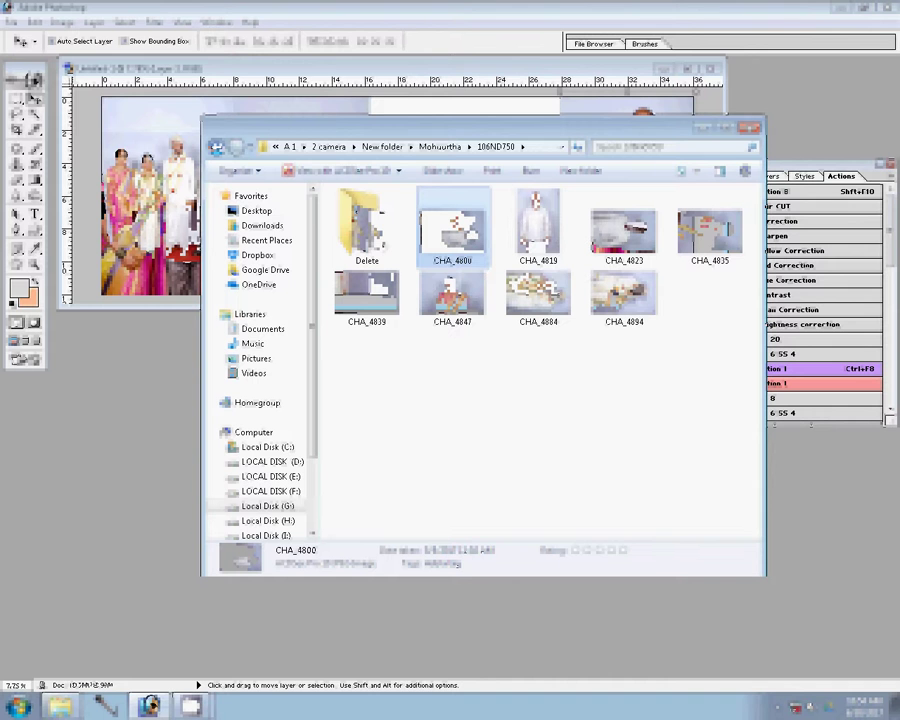
Step: Move CHA_4800 and CHA_4810 into the Delete folder
drag(452, 230, 372, 242)
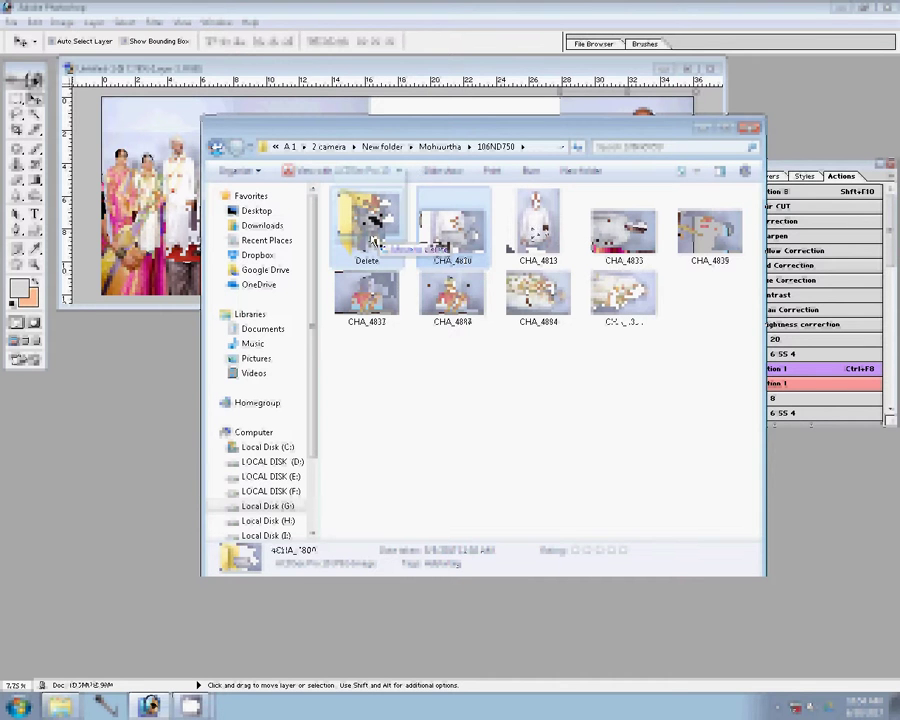
drag(372, 242, 370, 243)
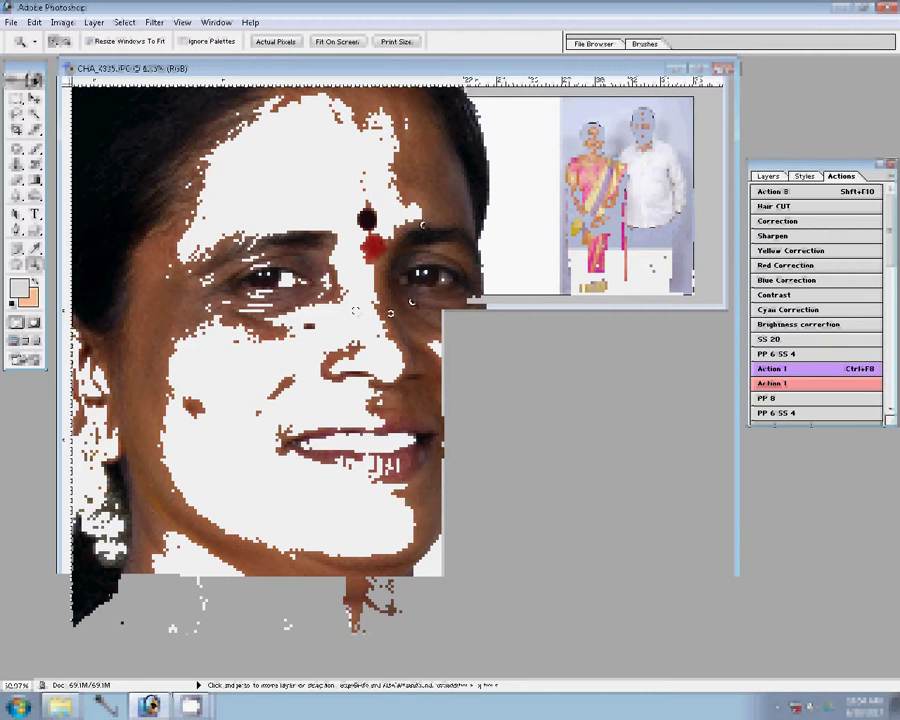
Step: Apply a new image size to the CHA_4835 portrait and view it at 100%
key(ctrl+alt+i)
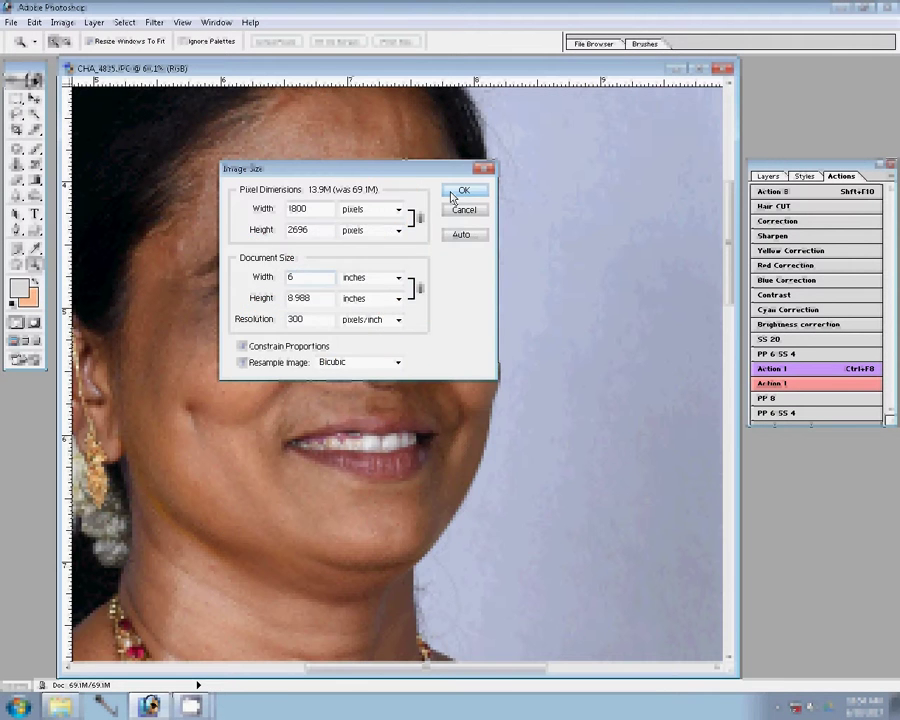
click(458, 194)
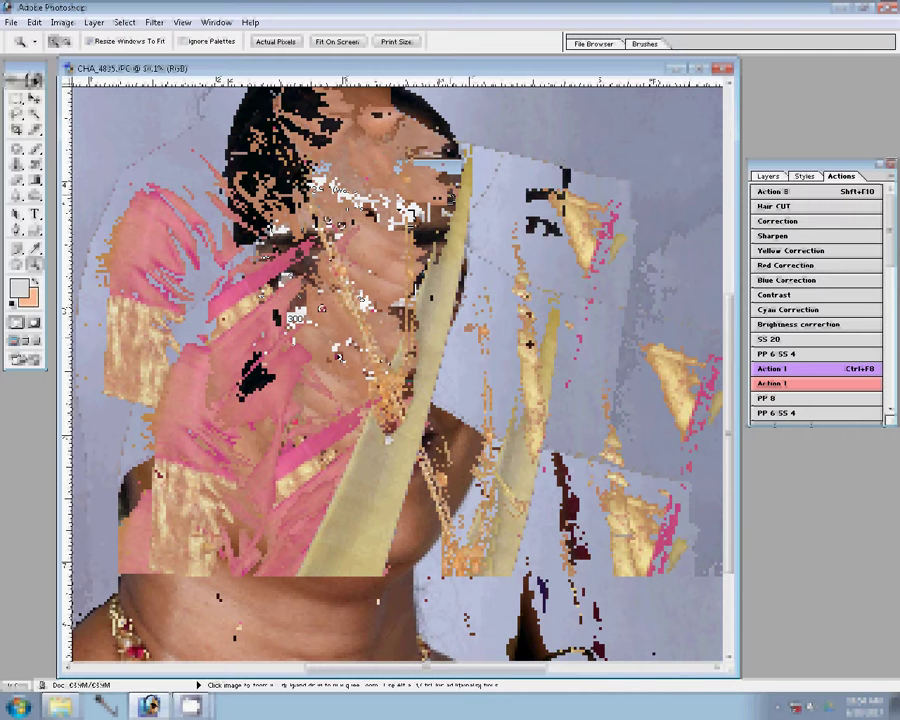
click(475, 342)
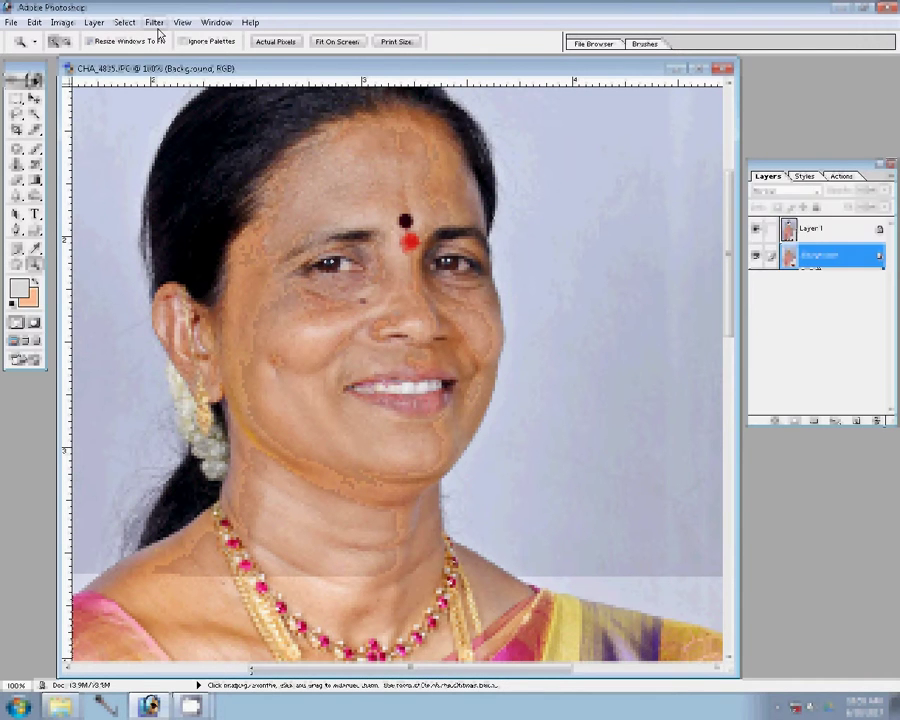
Step: Run the Magic Pro skin-smoothing filter on the portrait with graininess raised to 96
click(155, 22)
mouse_move(178, 365)
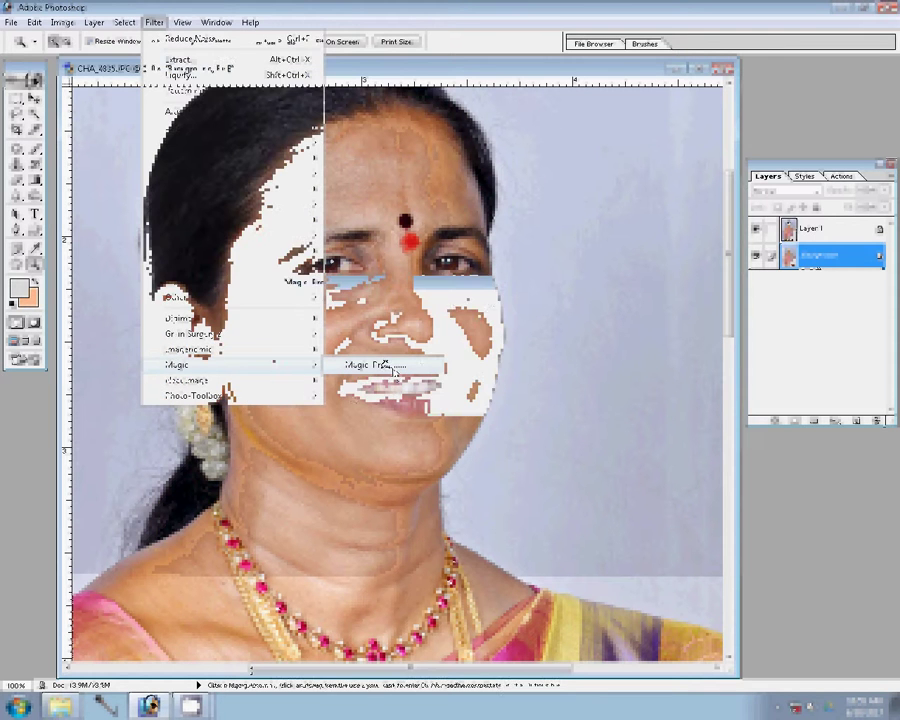
click(393, 366)
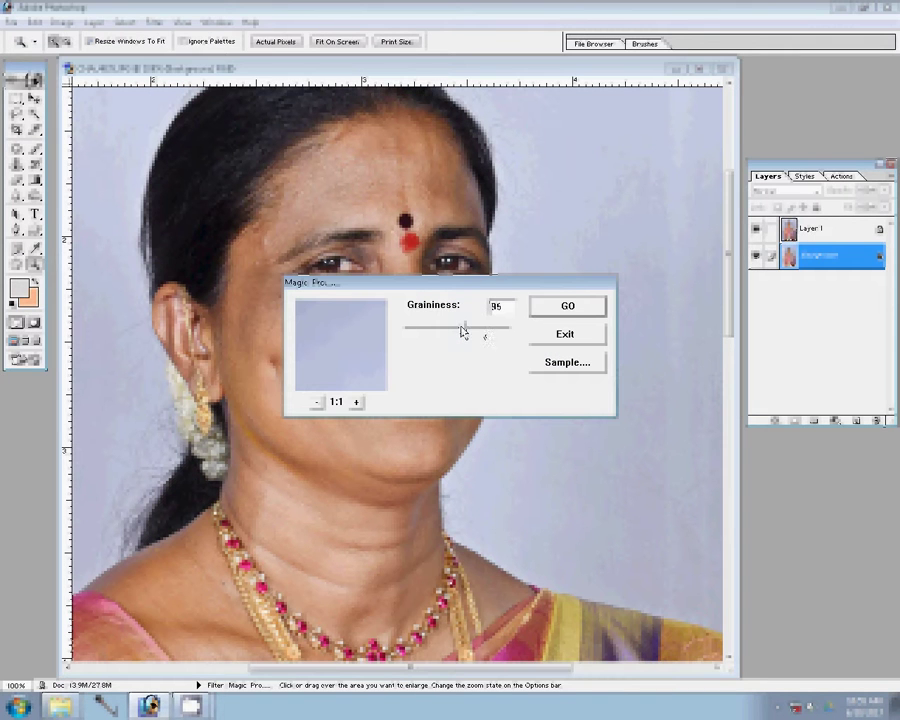
drag(463, 328, 483, 328)
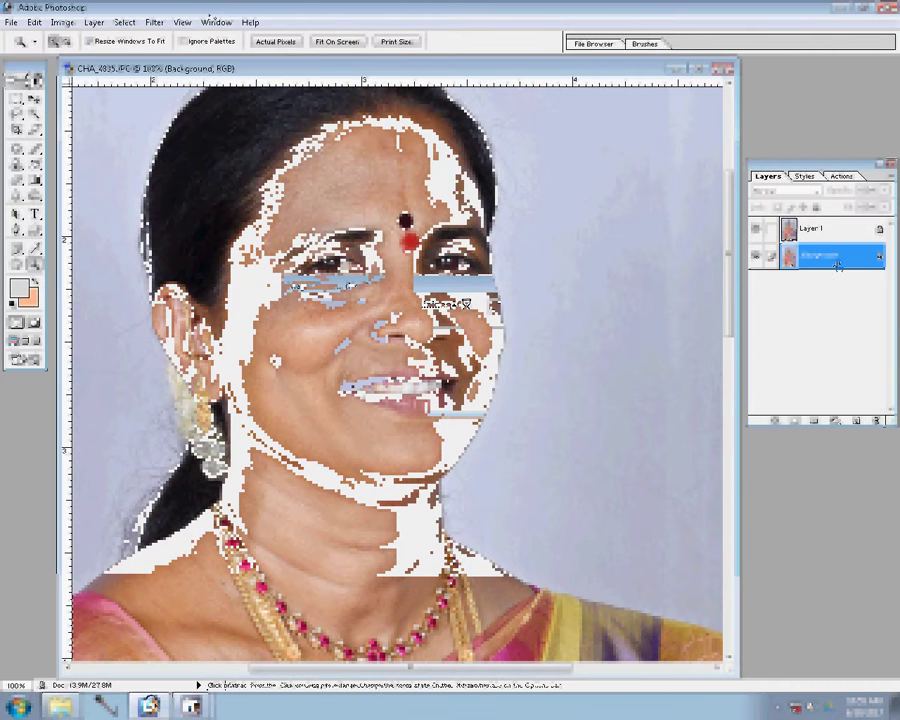
Step: Apply Add Noise to the smoothed Background, then shrink the Layer 1 eraser brush to 80
click(155, 22)
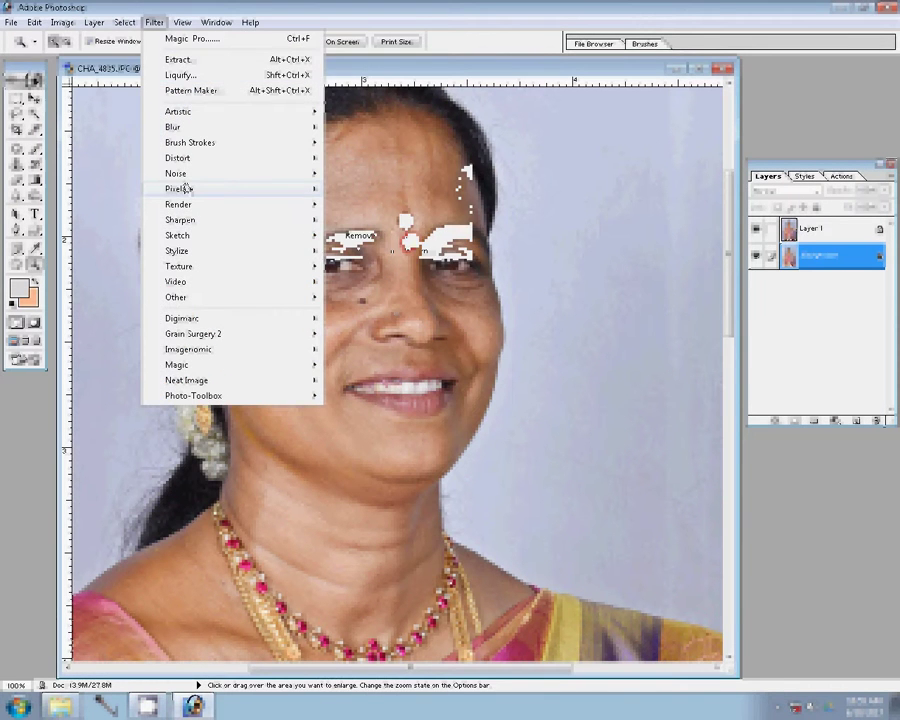
key(Up)
key(Right)
key(Return)
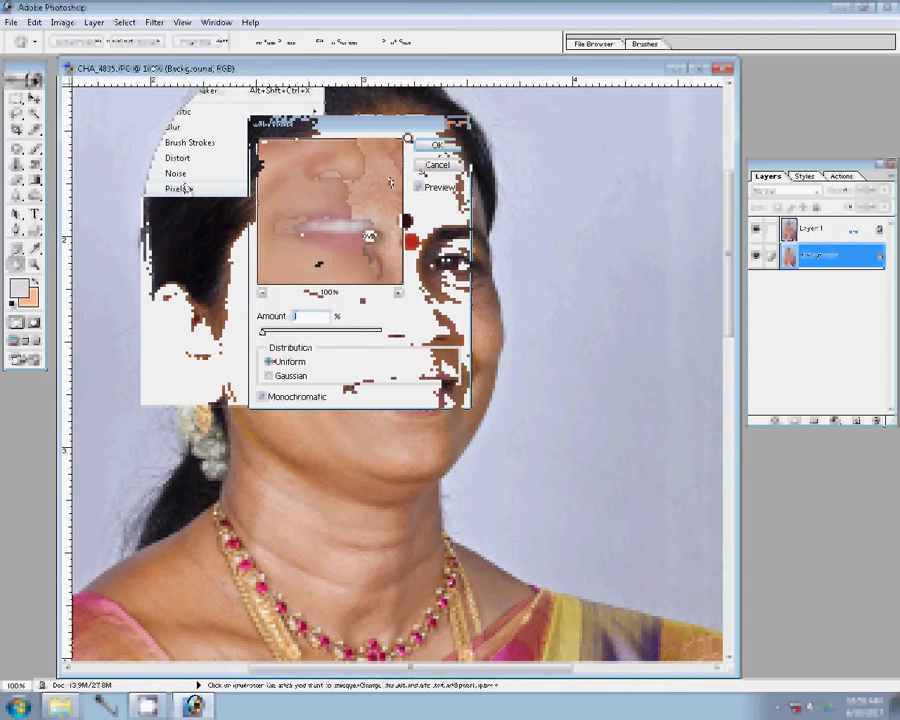
key(Escape)
key(b)
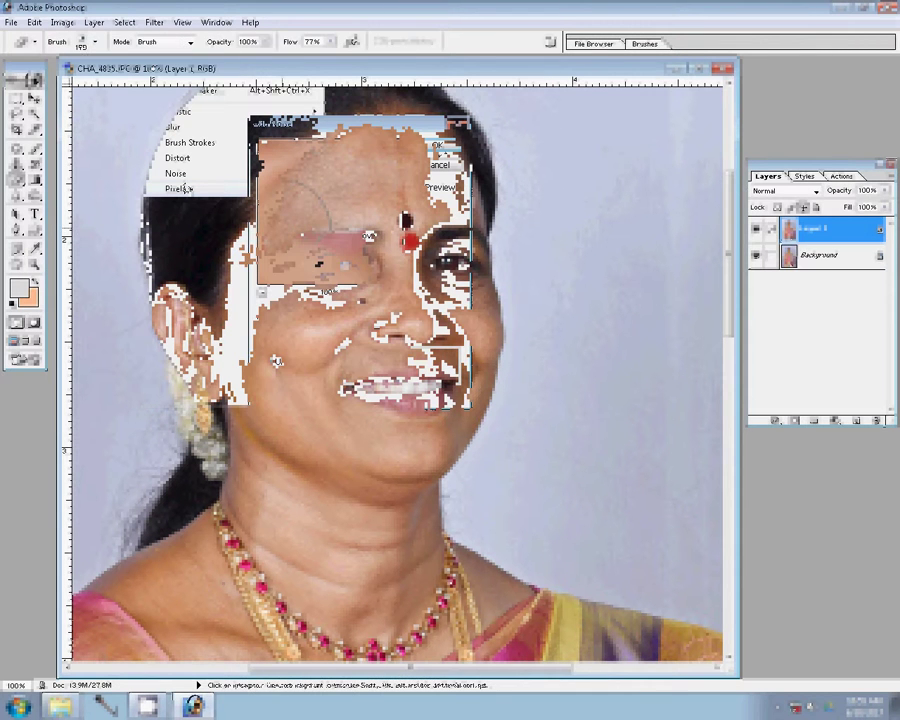
key(bracketleft)
key(bracketleft)
Step: Erase Layer 1 over the skin at 66% opacity, then merge it into the Background
click(247, 42)
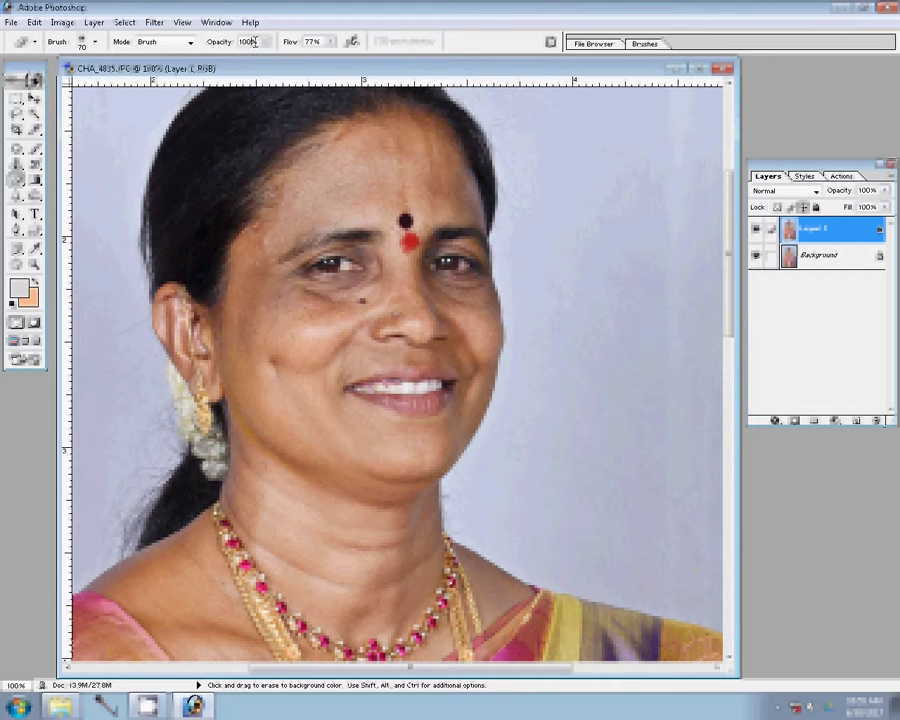
text(66)
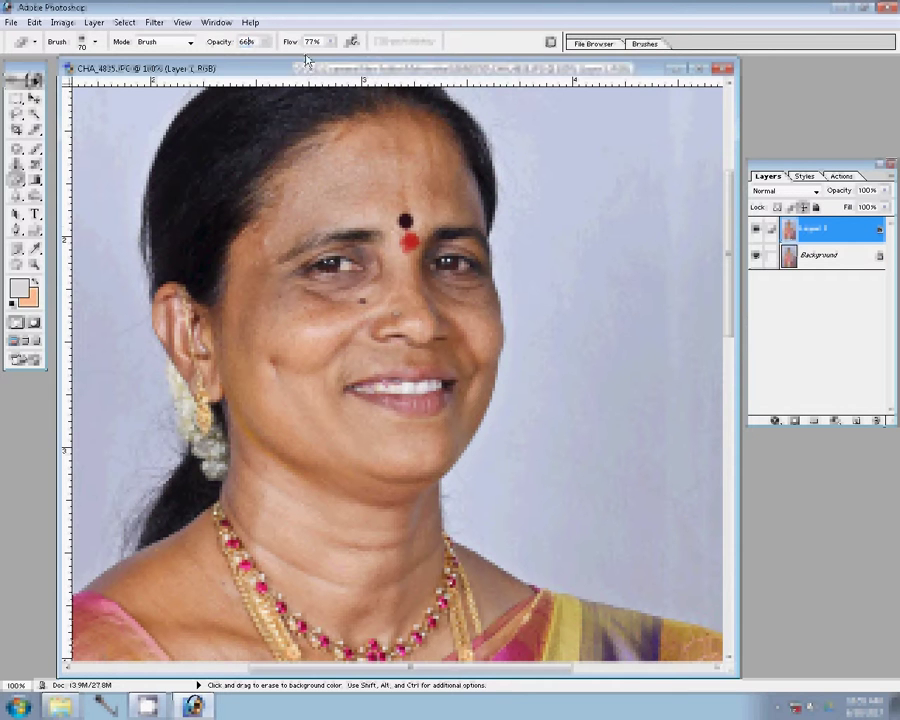
key(Return)
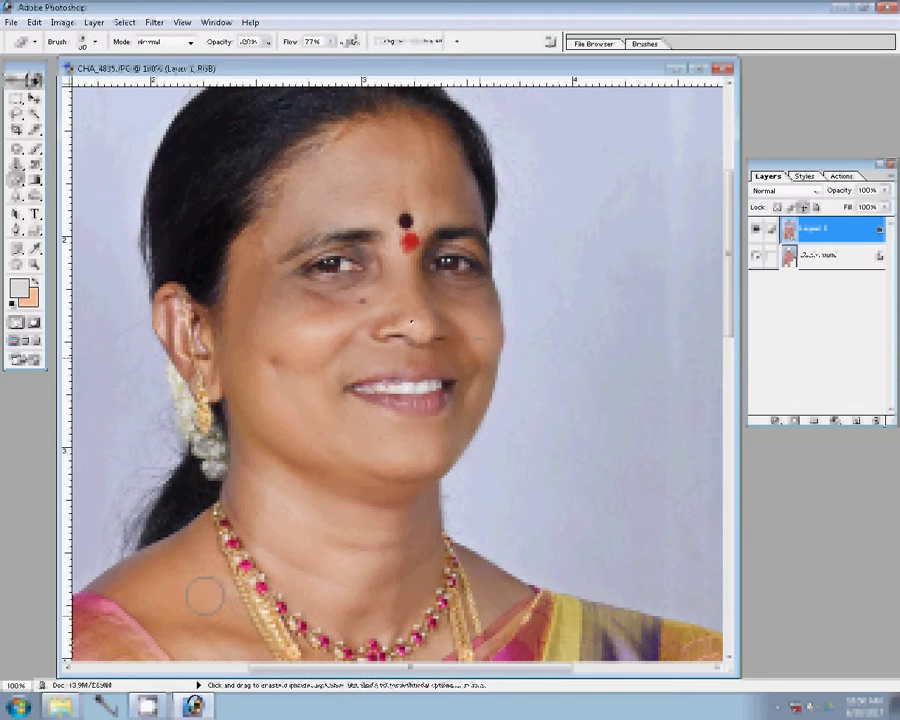
key(ctrl+e)
key(s)
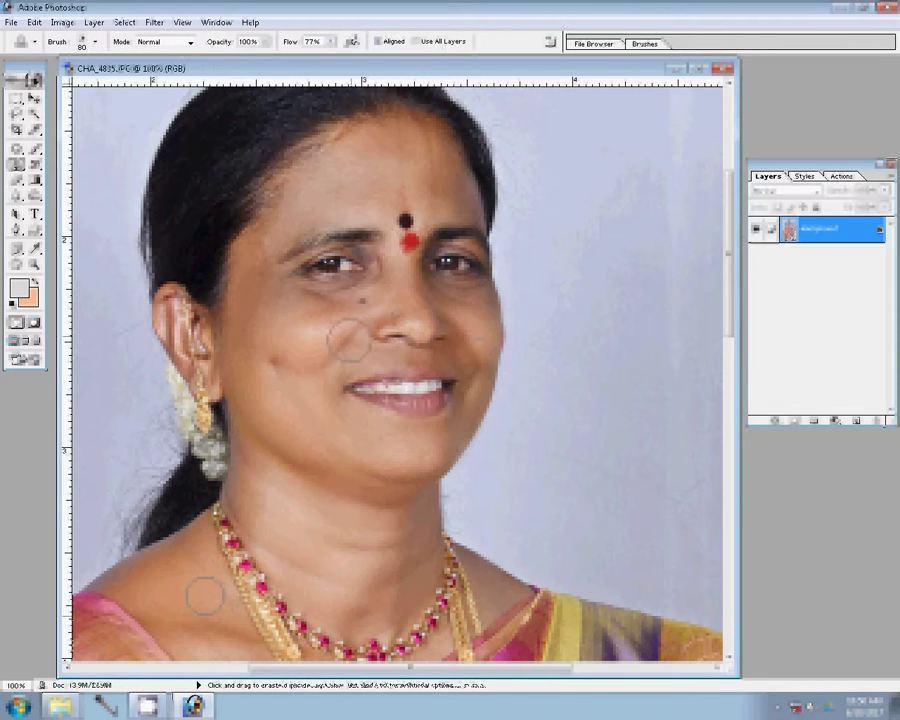
Step: Drag the retouched portrait into Untitled-1, scaled and tilted to fill the middle gap
key(z)
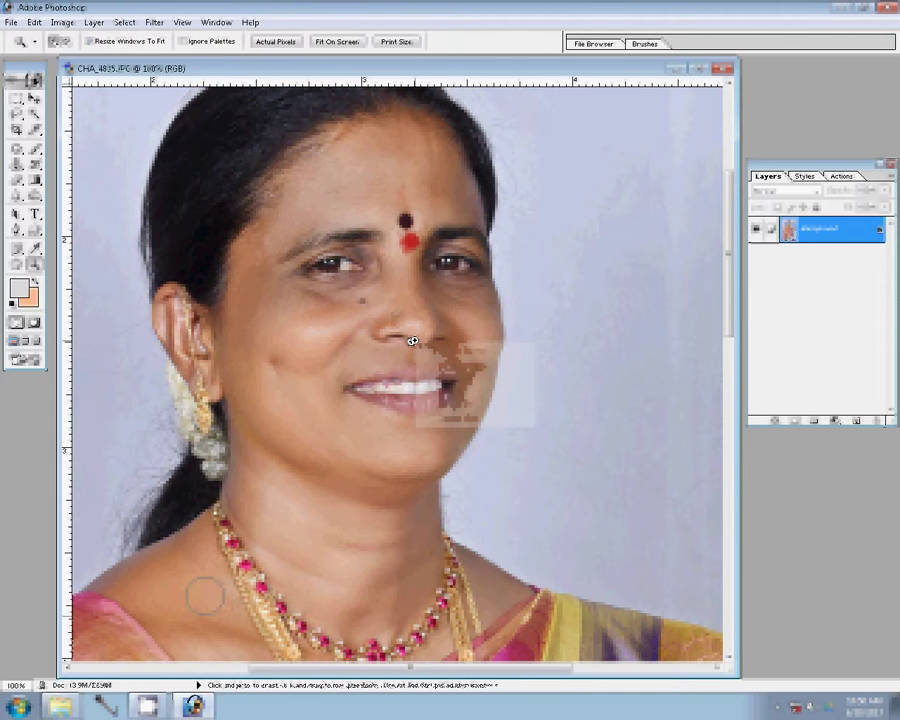
click(413, 341)
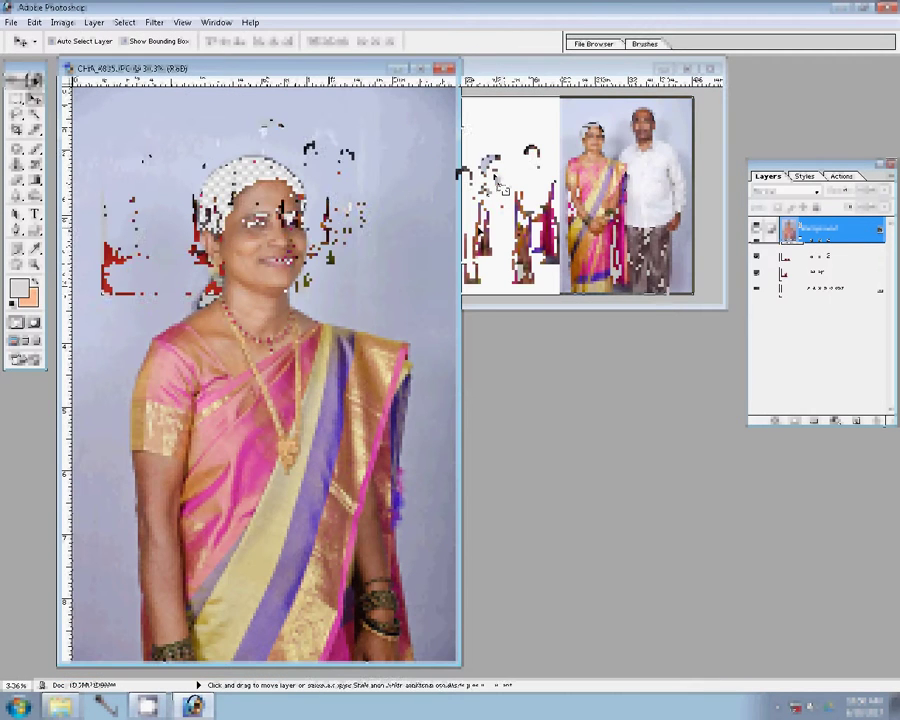
mouse_move(500, 185)
mouse_down()
mouse_move(455, 176)
mouse_move(545, 127)
mouse_move(567, 143)
mouse_up()
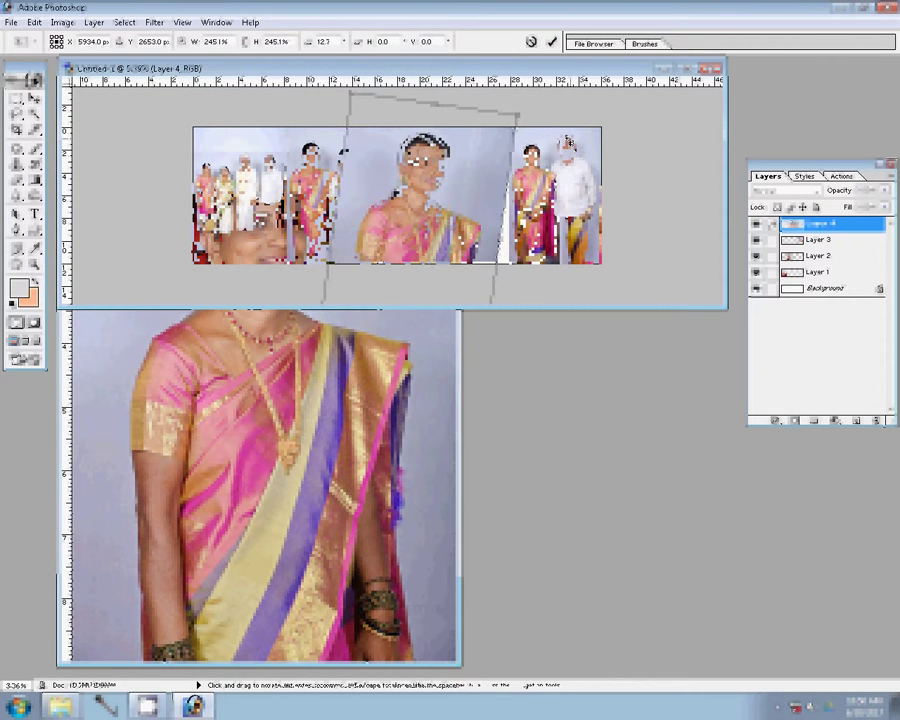
key(Return)
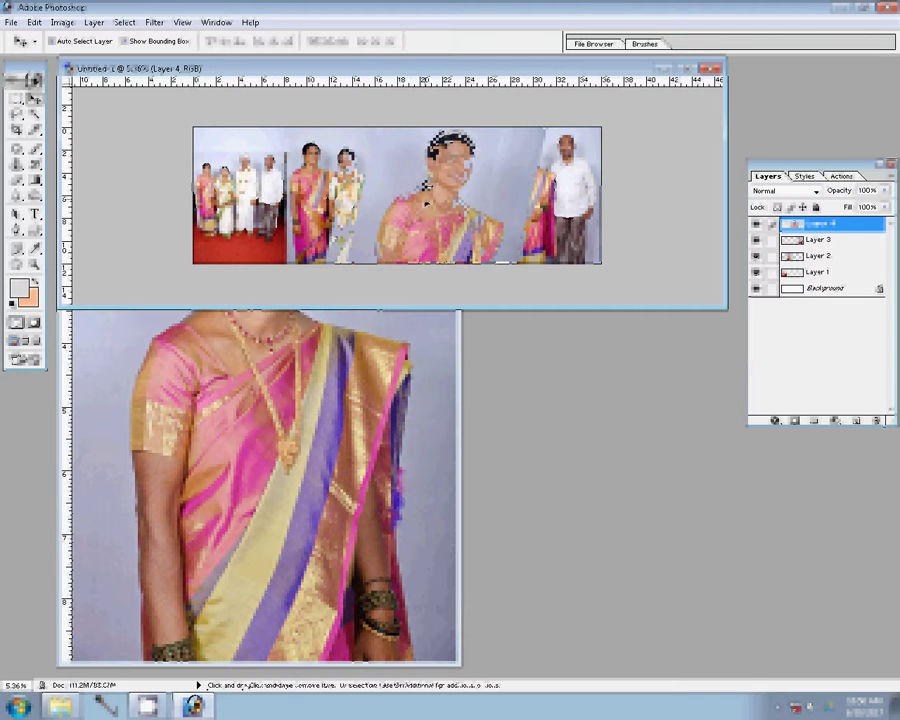
Step: Send Layer 4 below Layers 3, 2 and 1, and set the eraser to 175 at 100% opacity
key(ctrl+bracketleft)
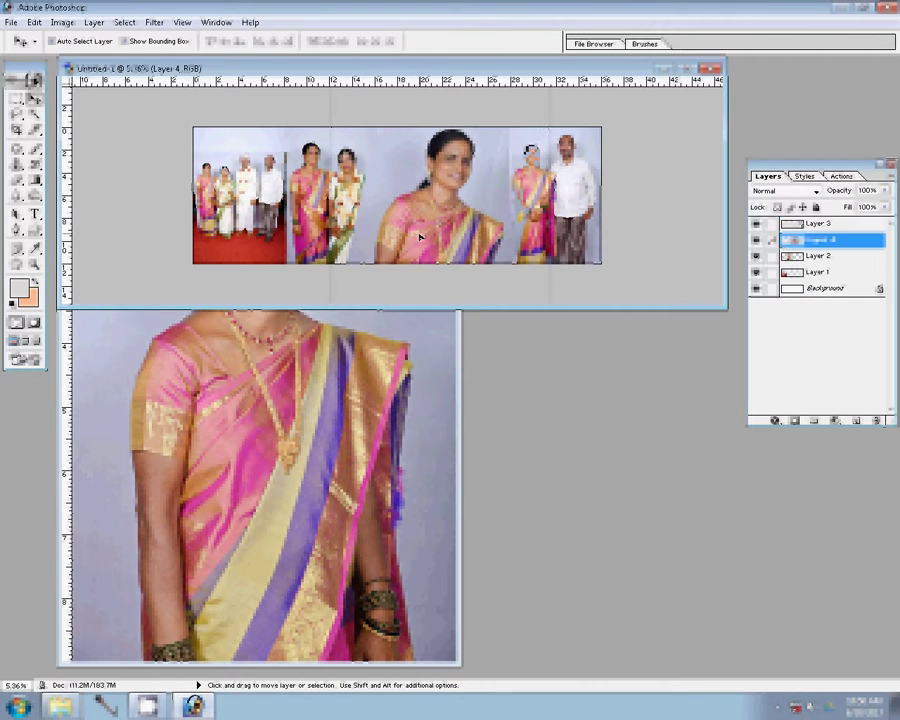
key(ctrl+bracketleft)
key(ctrl+bracketleft)
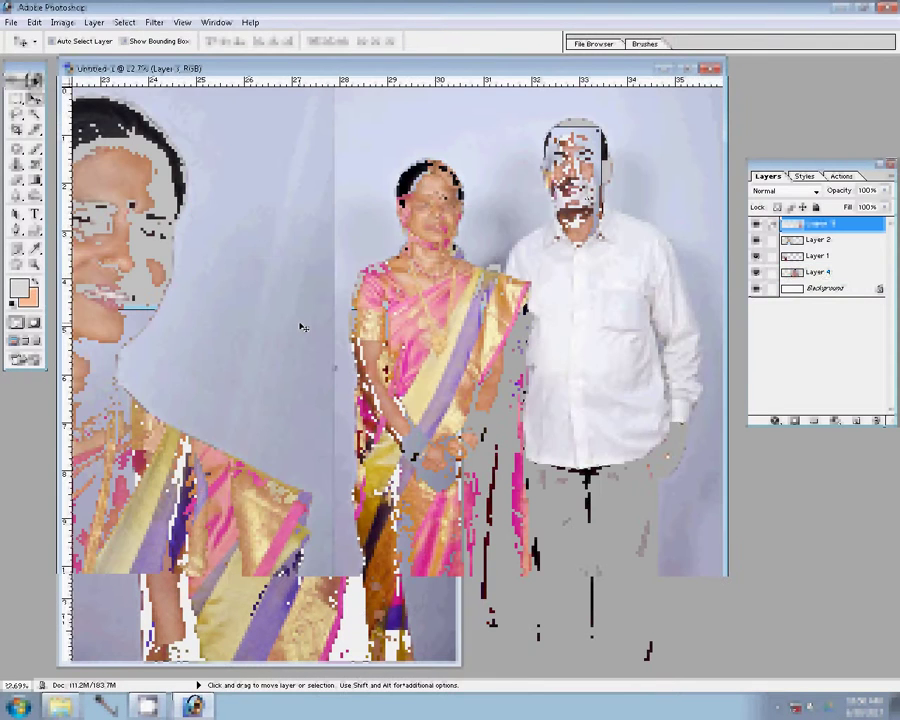
key(e)
key(bracketright)
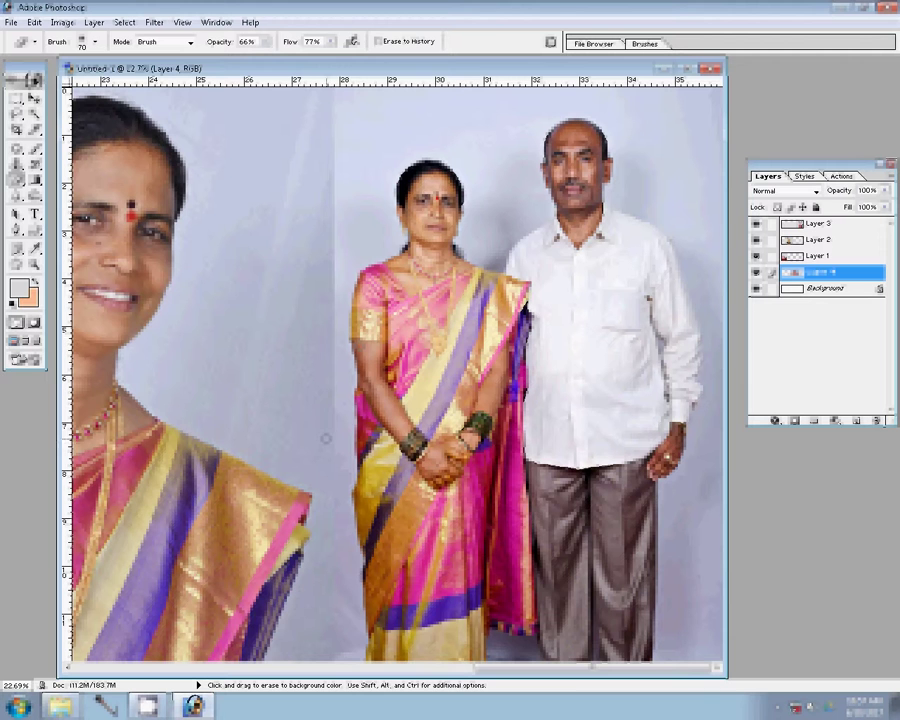
key(bracketright)
key(bracketright)
key(bracketright)
key(bracketright)
key(bracketright)
click(263, 46)
drag(264, 54, 290, 54)
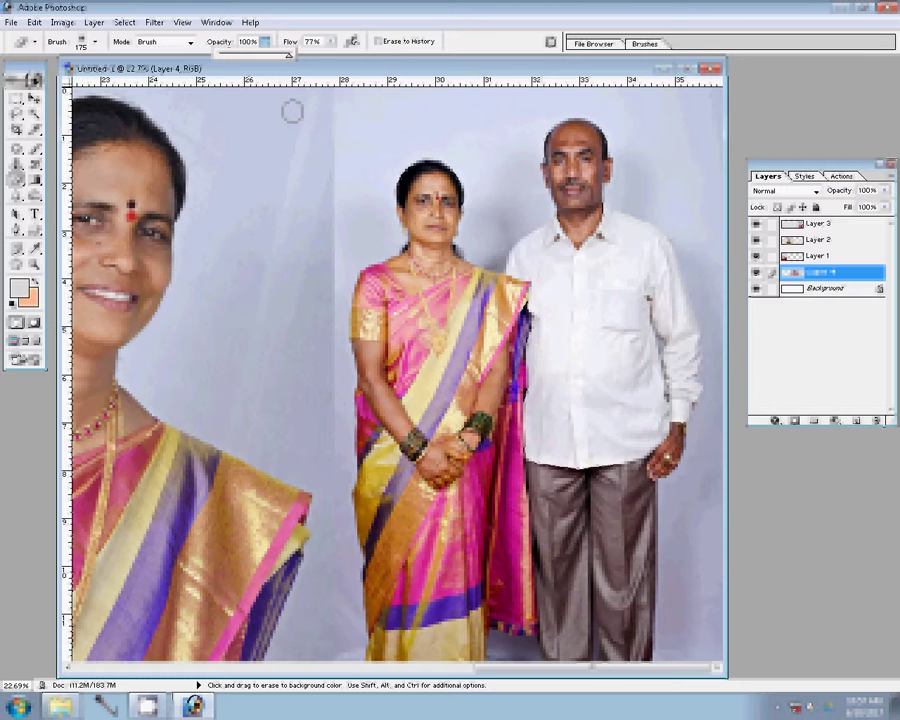
Step: Test and undo an eraser stroke on the seam, select Layer 2, and fit the spread on screen
drag(329, 381, 329, 438)
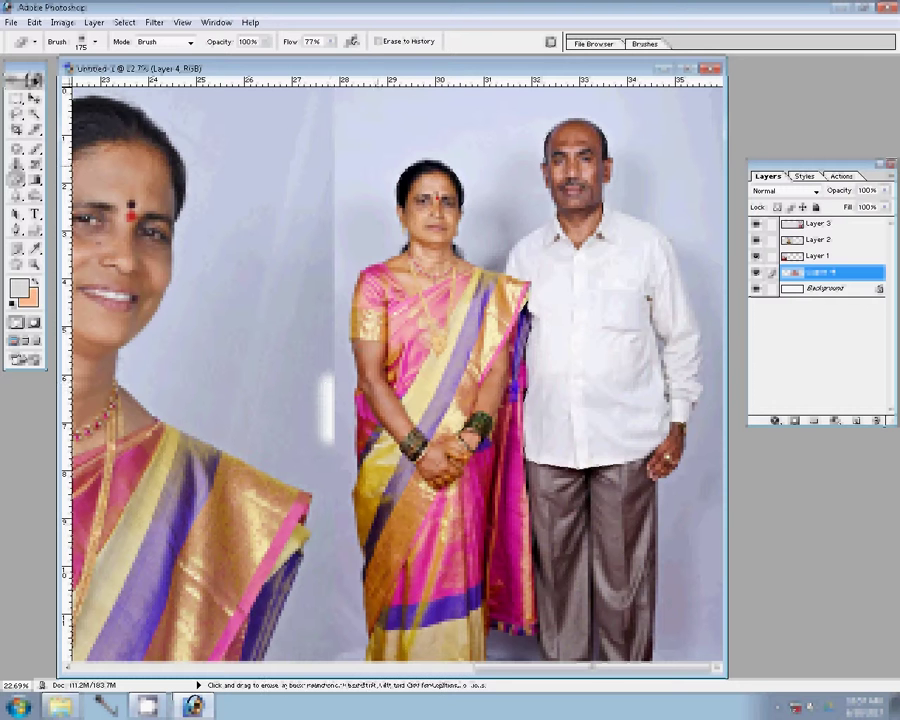
key(ctrl+z)
drag(388, 207, 693, 241)
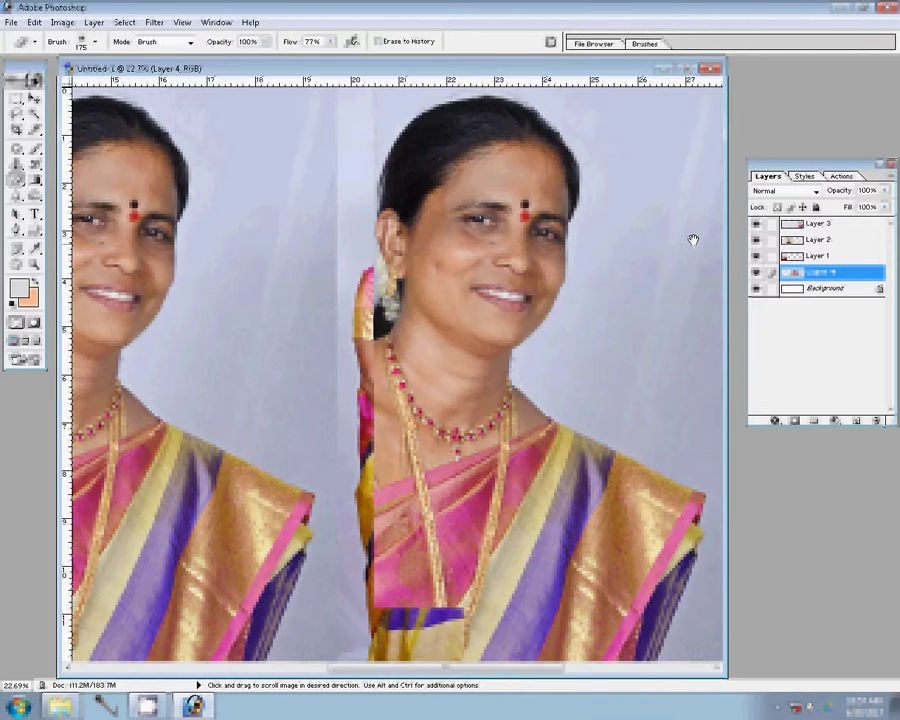
key(v)
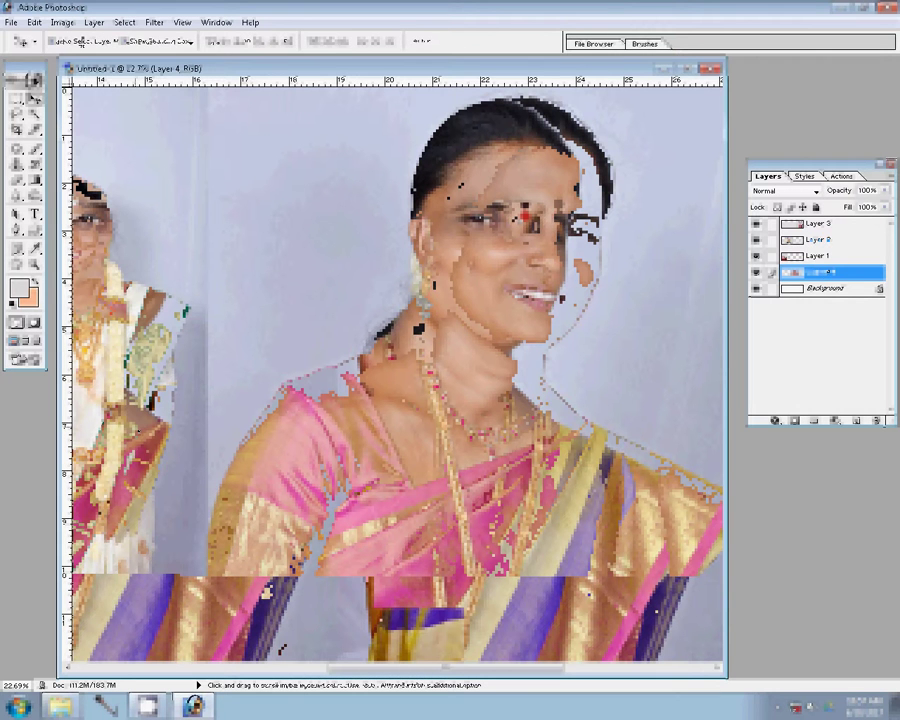
click(206, 253)
key(e)
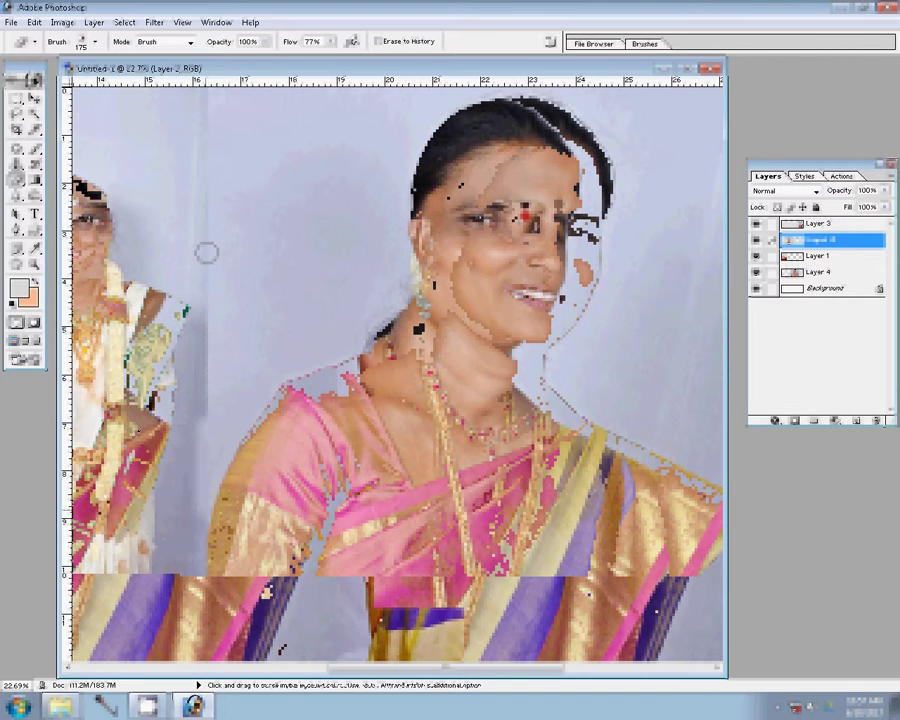
key(z)
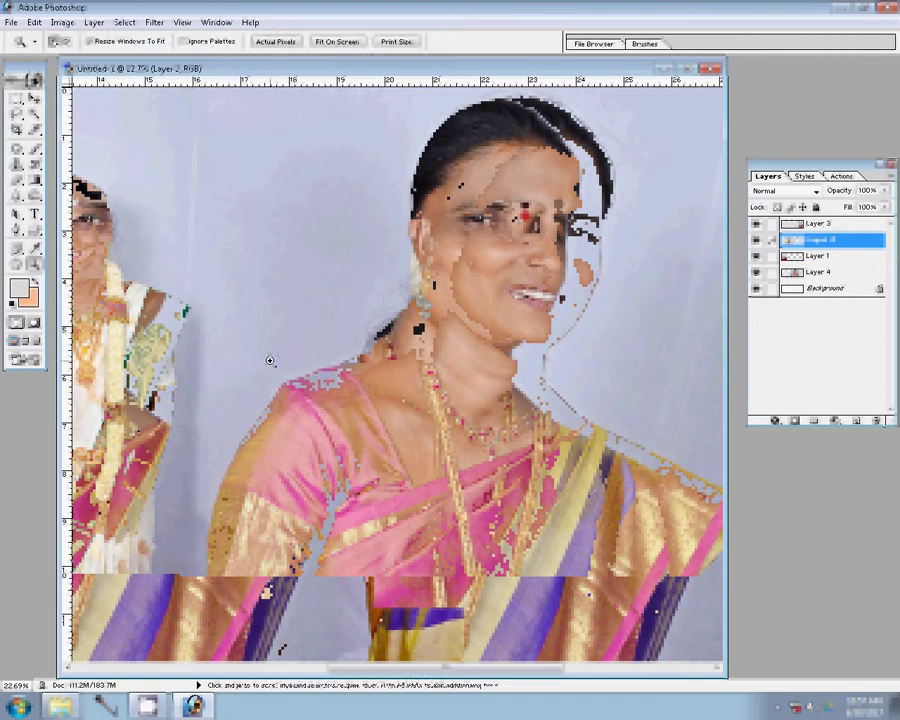
right_click(268, 360)
click(322, 372)
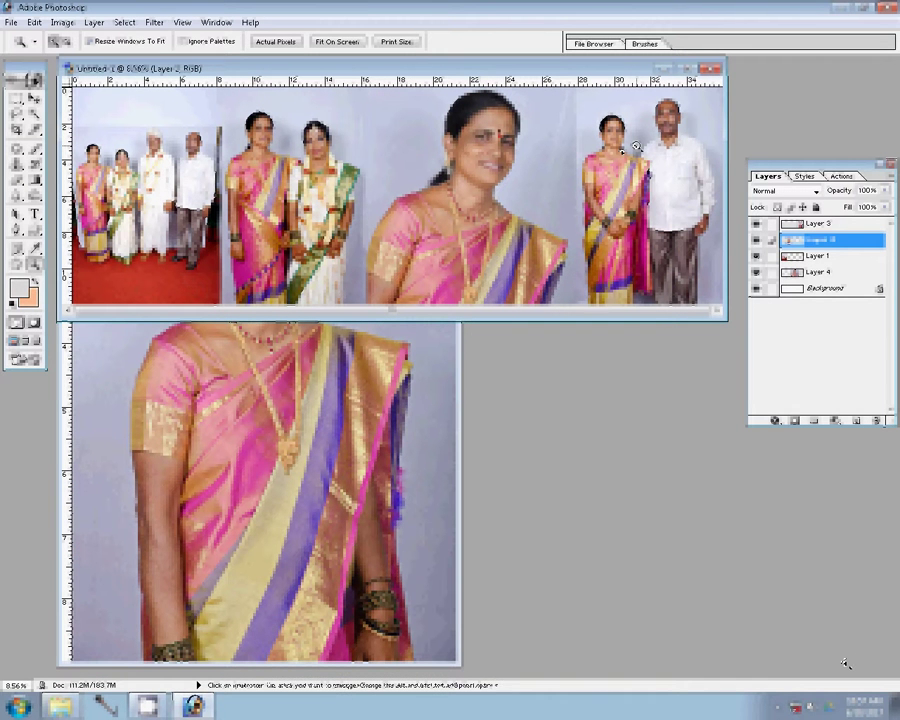
Step: Select Layer 3, zoom in on the right-hand woman, and move Layer 4 to the top of the stack
key(v)
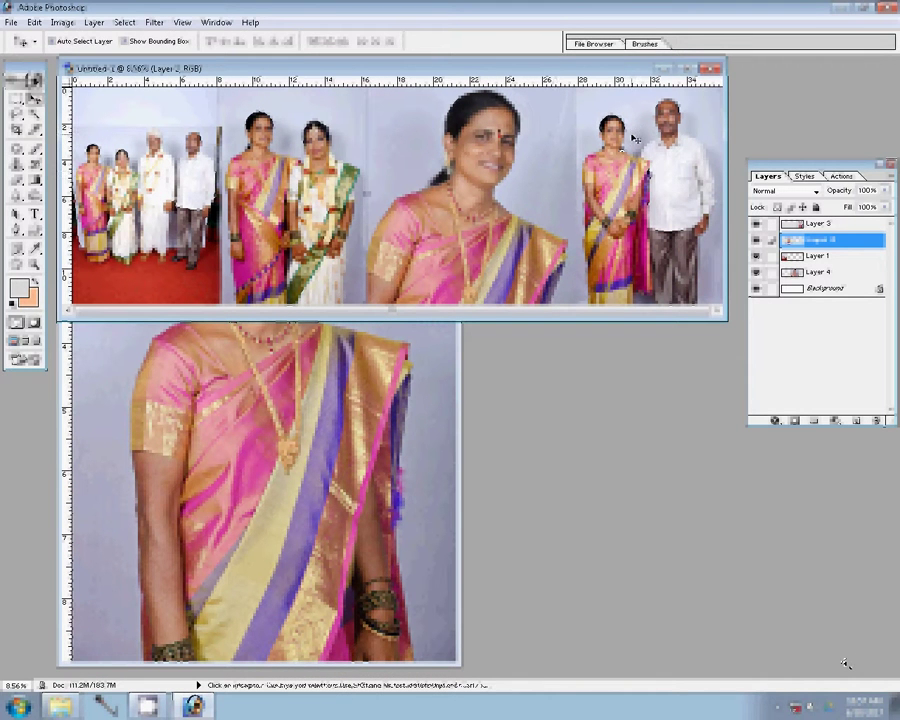
click(562, 161)
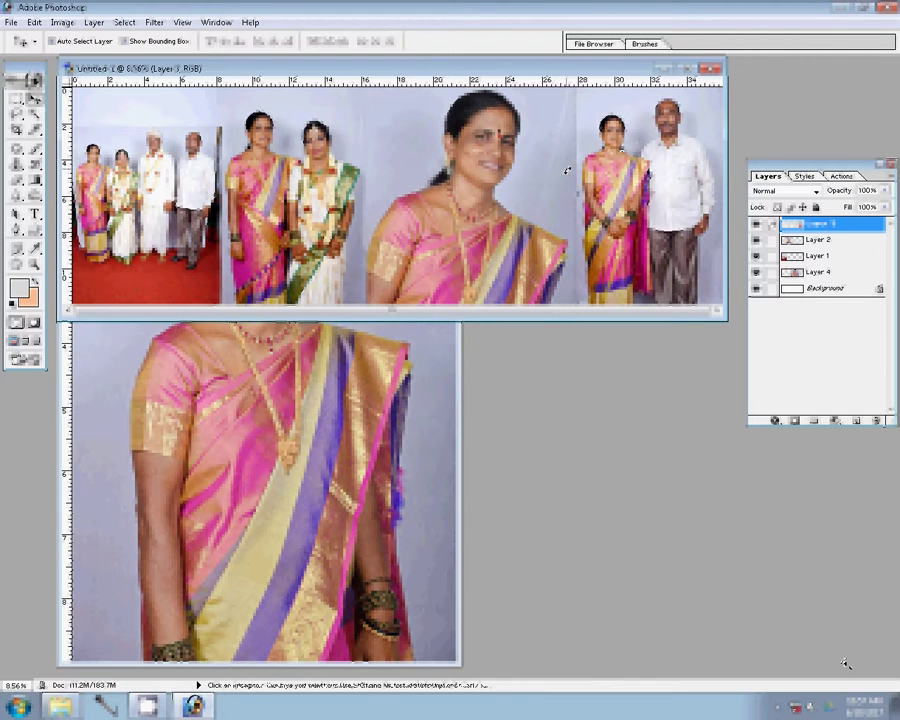
key(z)
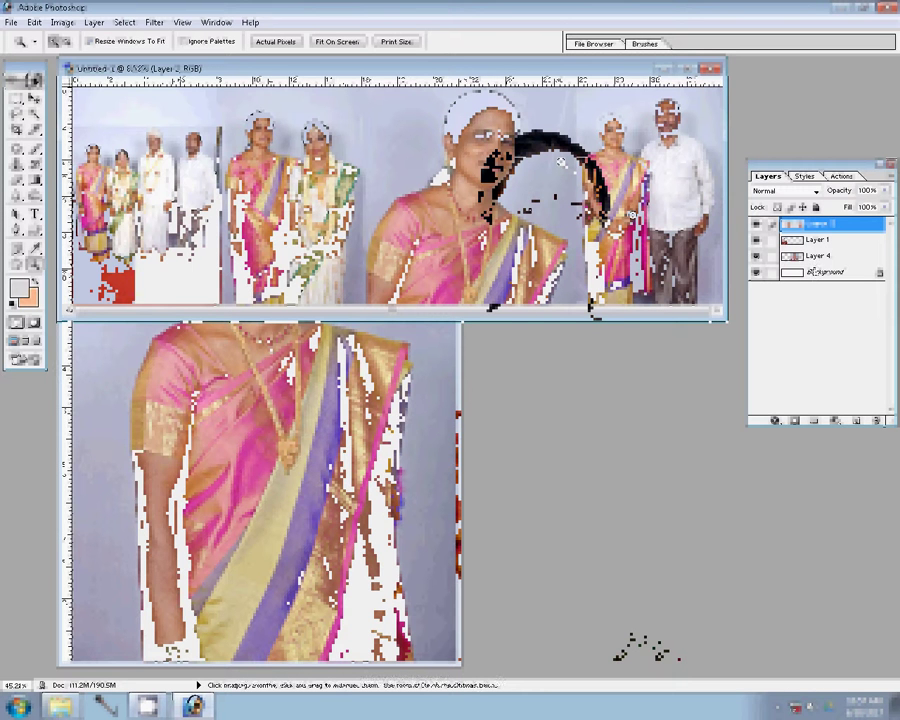
click(572, 190)
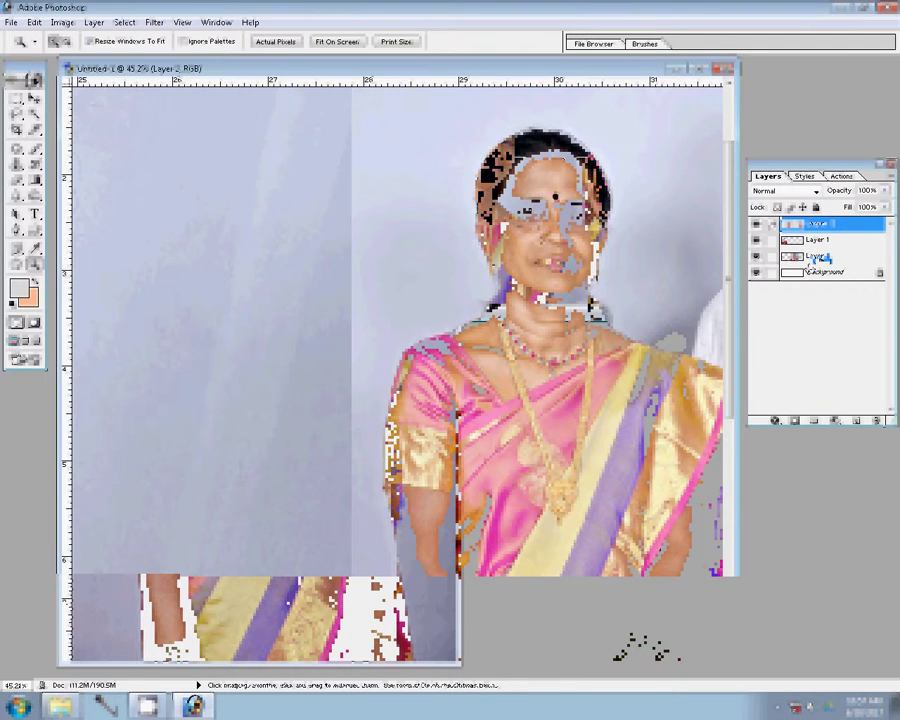
drag(823, 259, 826, 228)
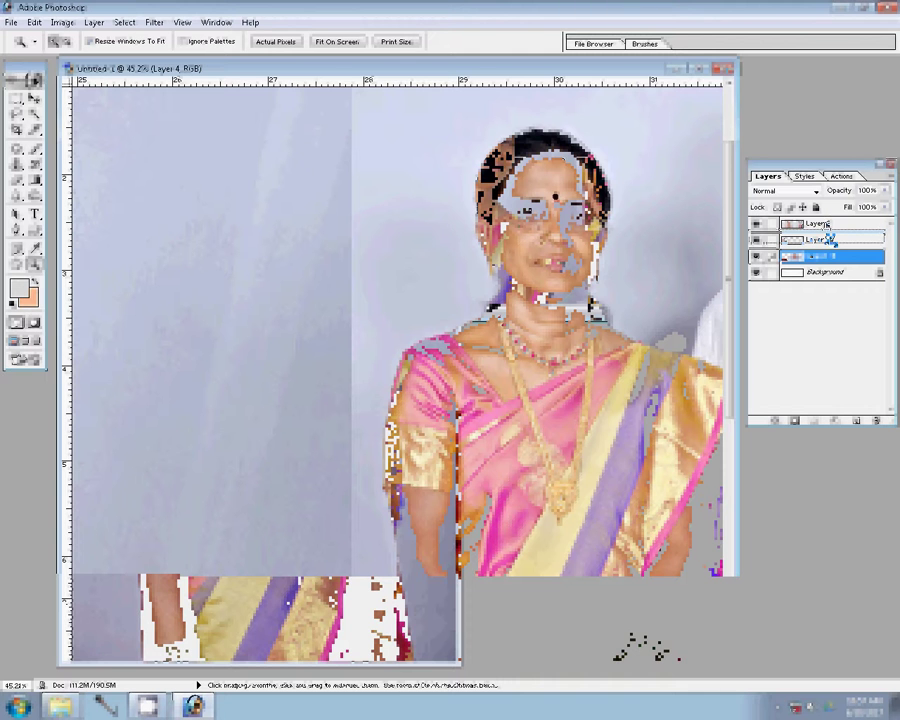
drag(826, 228, 820, 240)
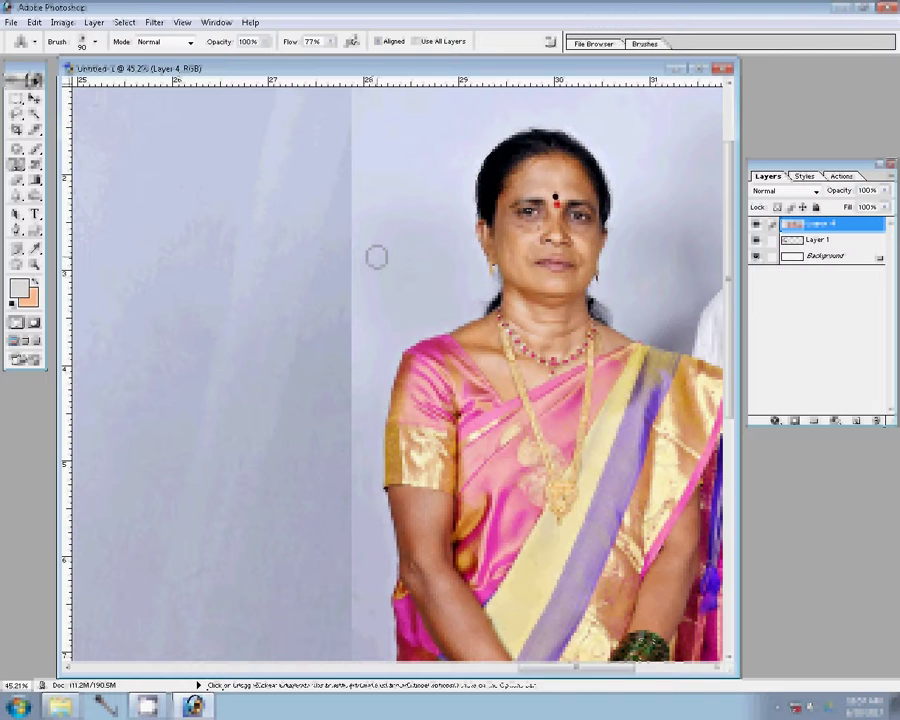
Step: Clone-stamp backdrop texture over the vertical seam using a 100 brush at 66% opacity
key(bracketright)
key(bracketright)
click(248, 42)
text(66)
key(Return)
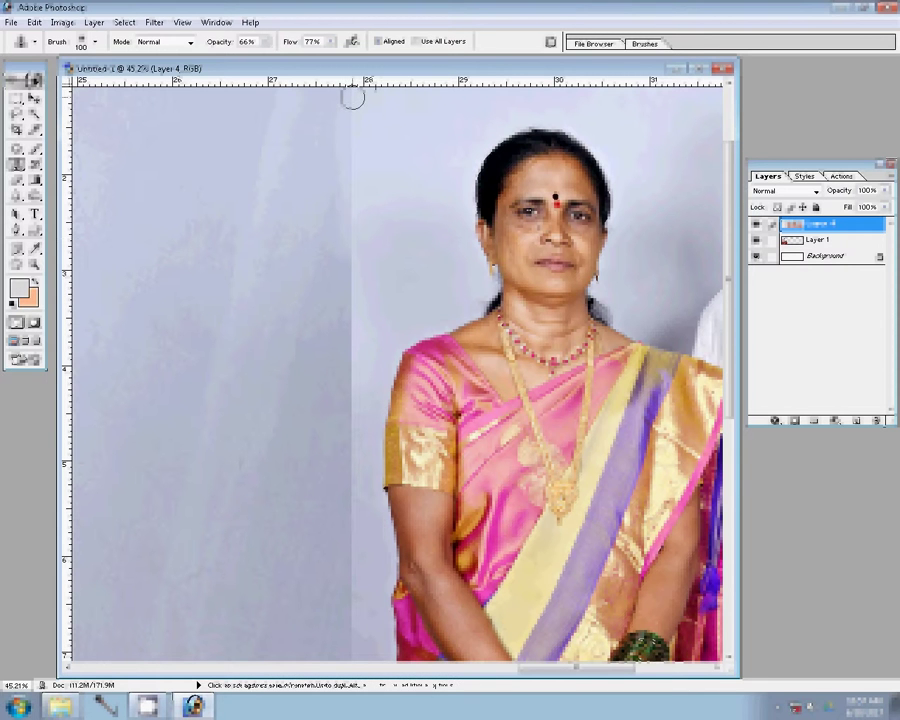
drag(352, 97, 354, 148)
drag(354, 148, 356, 374)
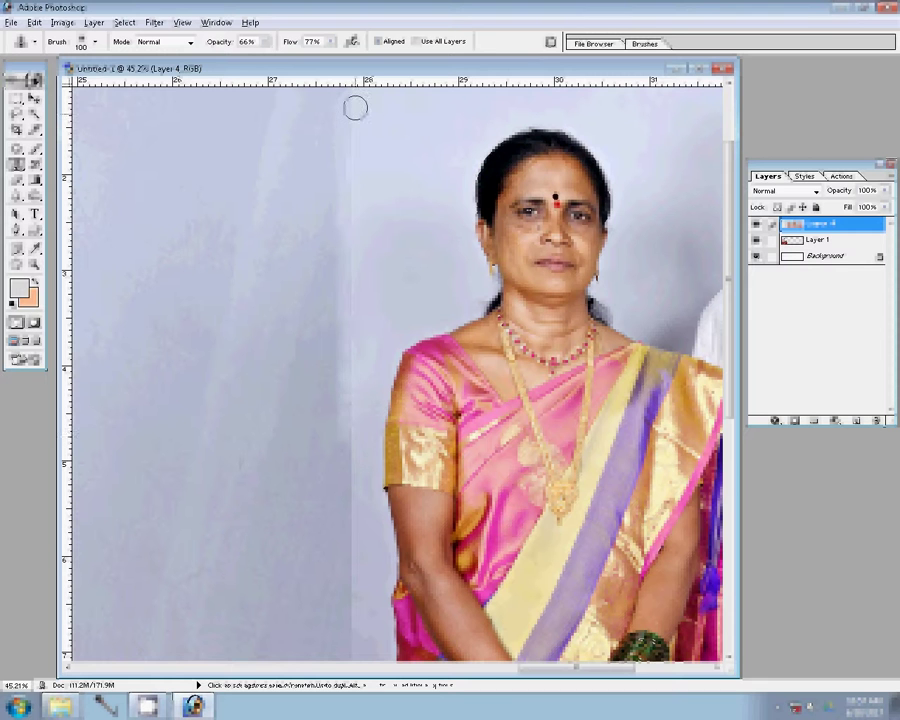
alt+click(341, 432)
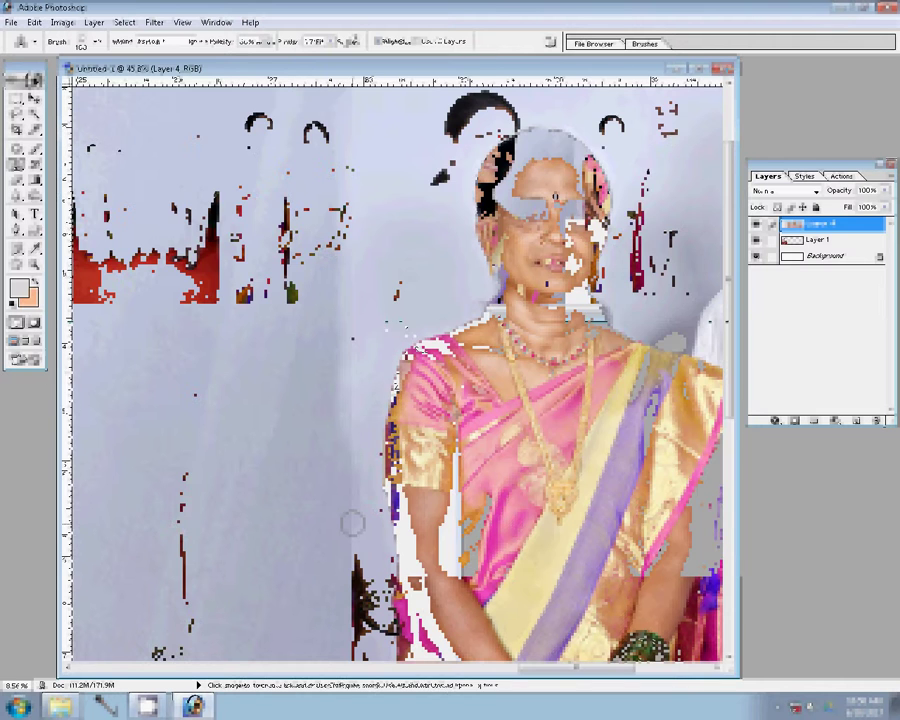
Step: Zoom out and save the spread as Photoshop PSD file '148' in the k 1 folder
key(z)
alt+click(440, 275)
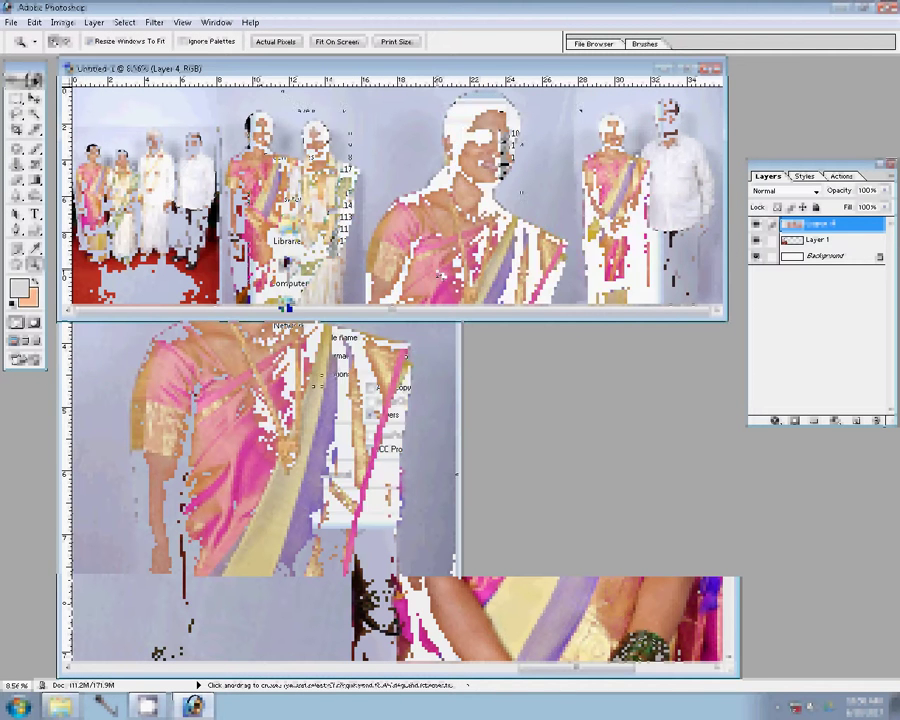
key(ctrl+s)
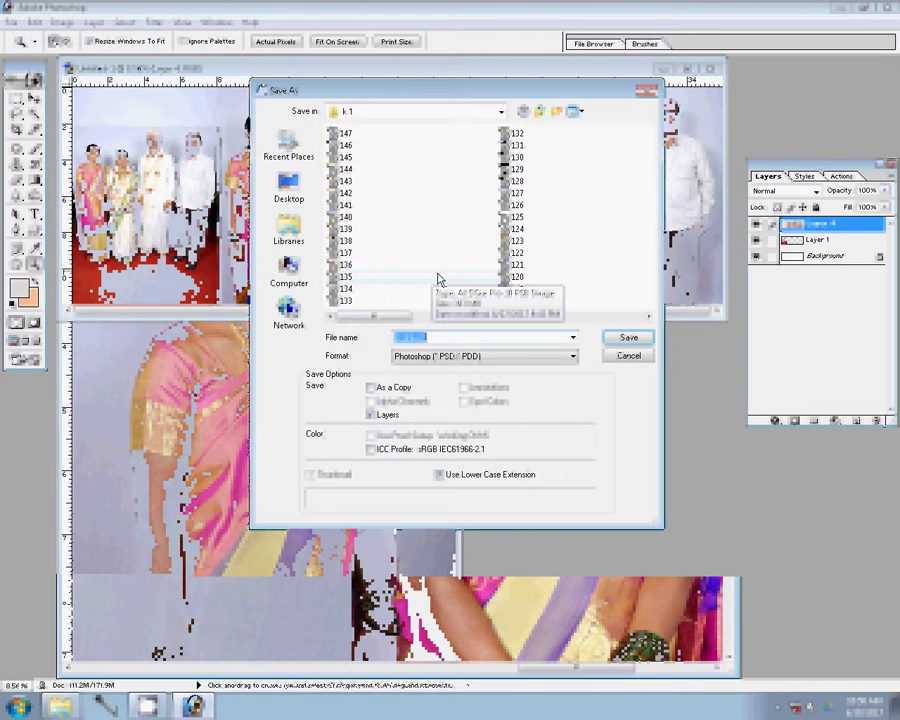
text(148)
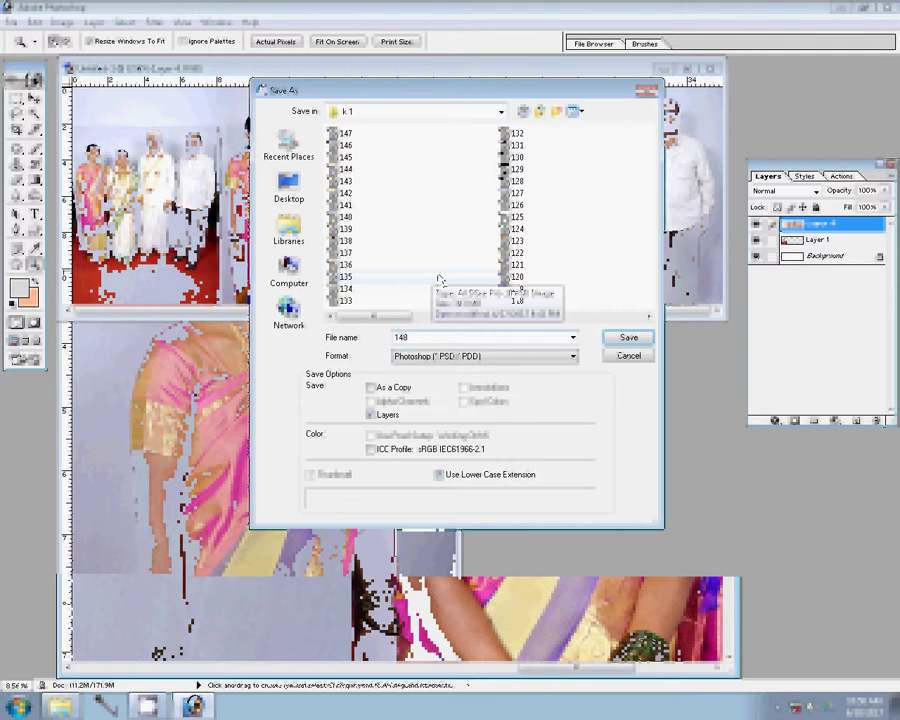
click(630, 343)
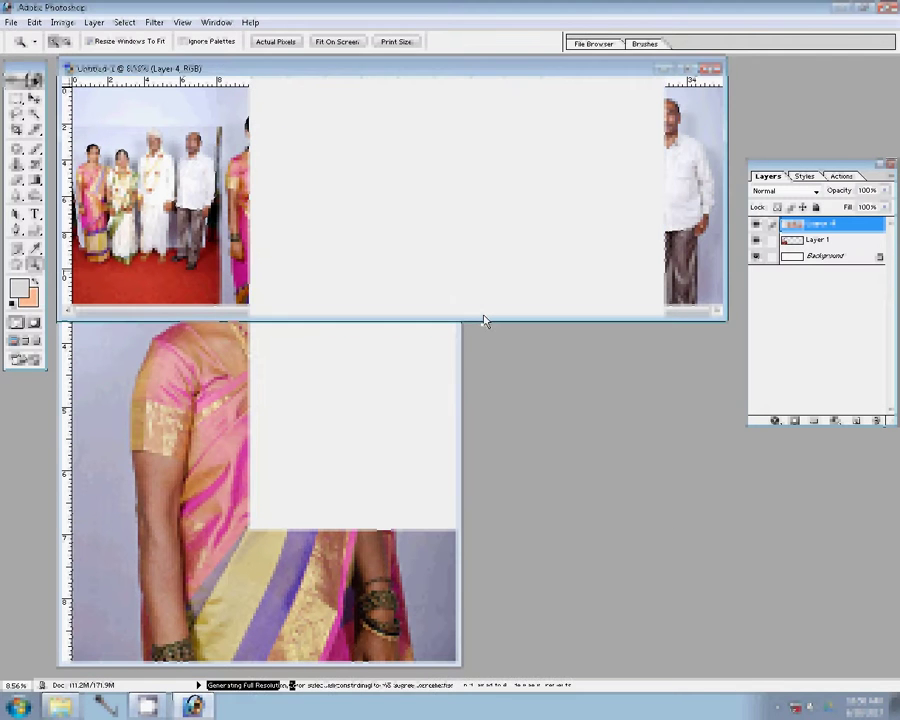